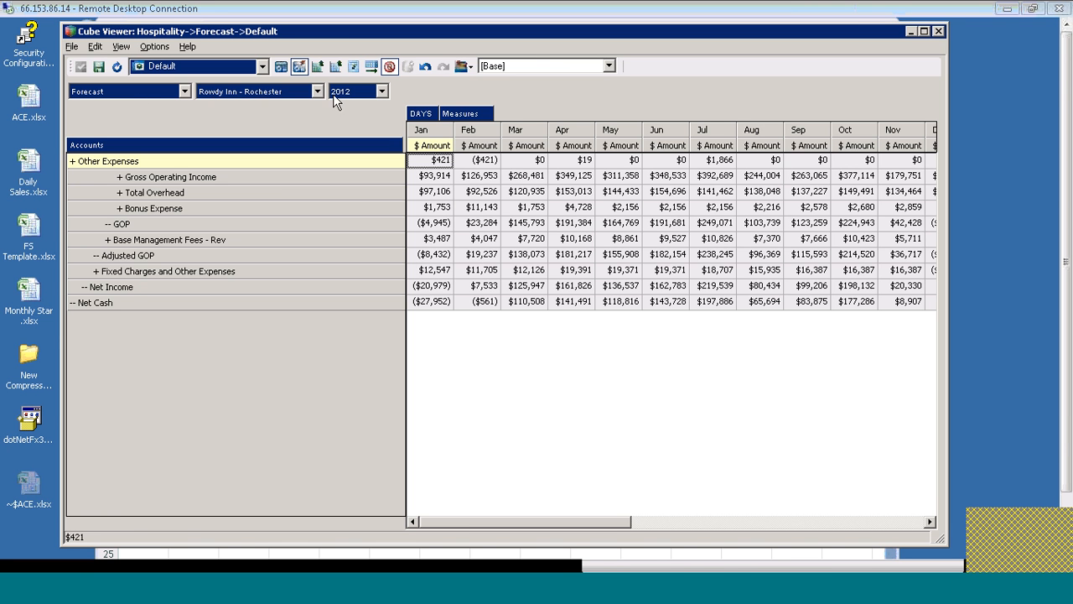
Examine the members available in the Scenario dimension, then close the list without changing the view
{"action": "double_click", "coordinate": [112, 90]}
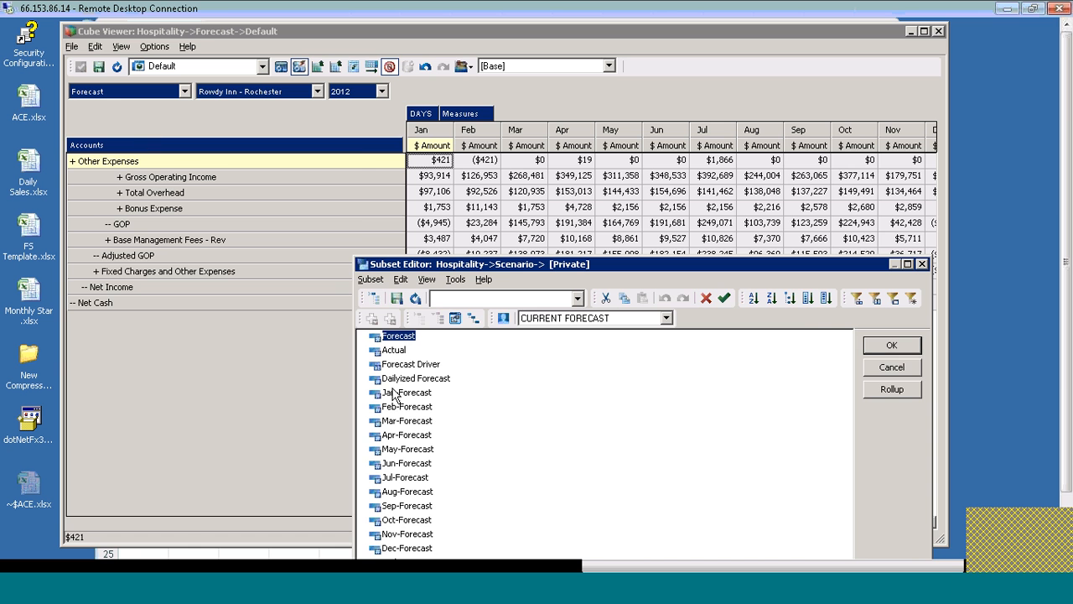
{"action": "left_click_drag", "start_coordinate": [507, 265], "coordinate": [514, 158]}
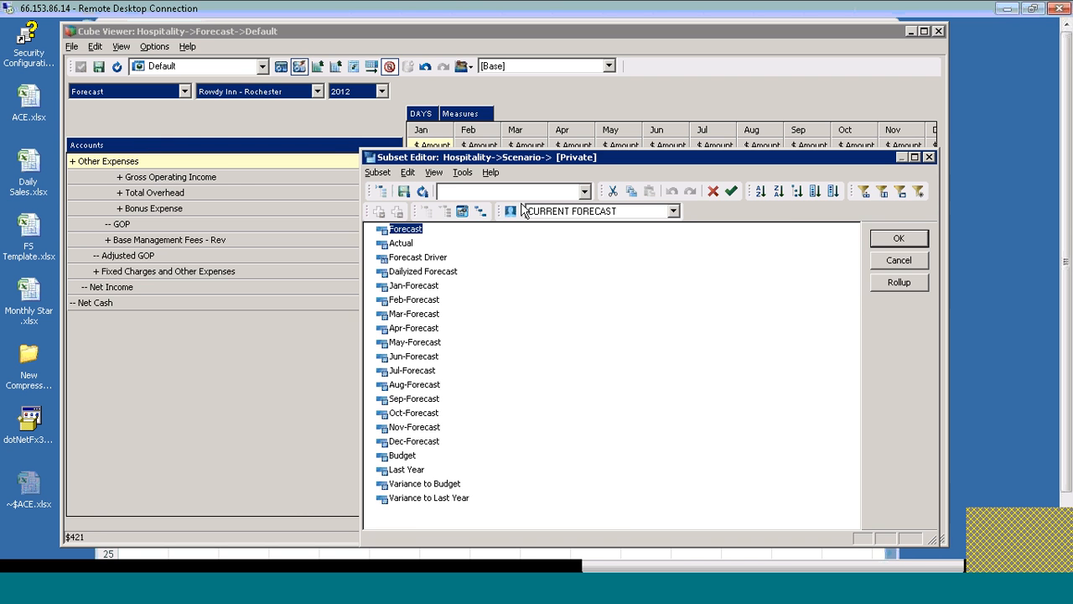
{"action": "left_click", "coordinate": [881, 260]}
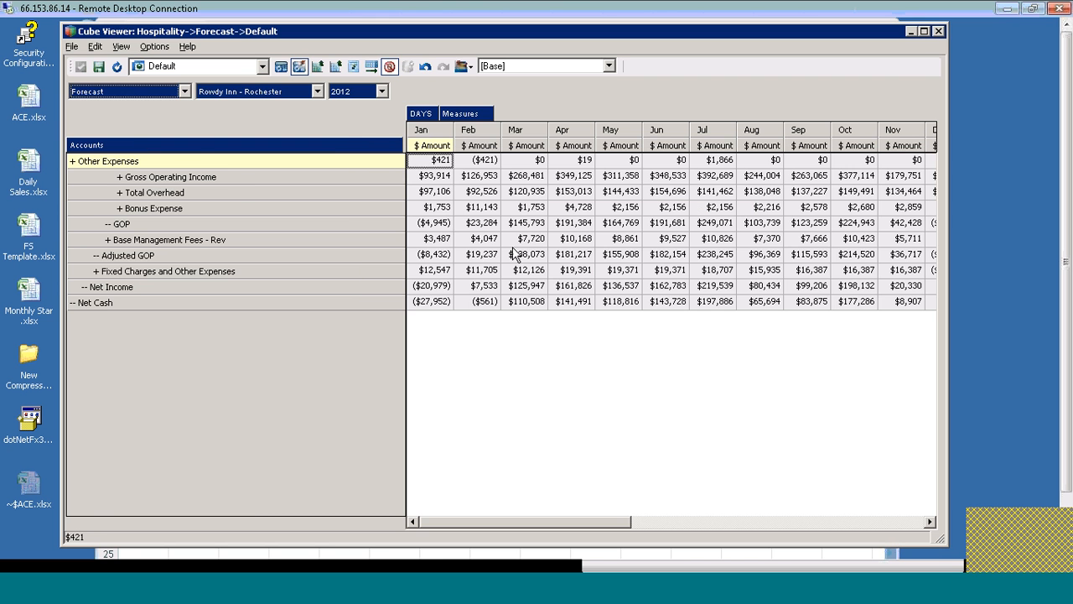
Examine the full Accounts list, including the detail accounts under Property Operations, Maintenance & Energy, and close it without changes
{"action": "double_click", "coordinate": [200, 146]}
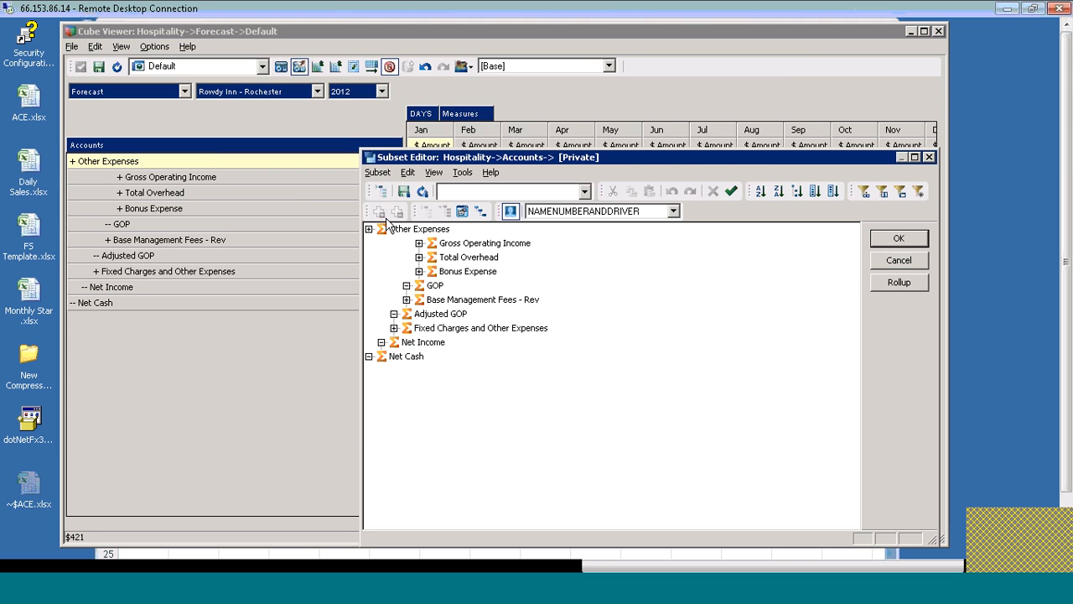
{"action": "left_click", "coordinate": [379, 191]}
{"action": "scroll", "coordinate": [433, 385], "scroll_direction": "down", "scroll_amount": 10}
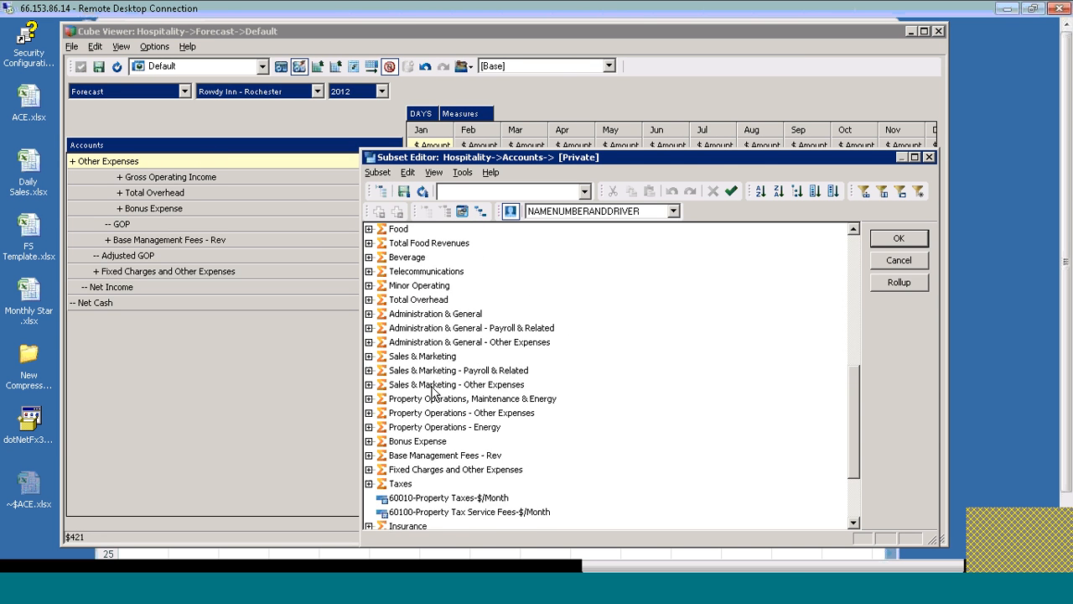
{"action": "scroll", "coordinate": [433, 390], "scroll_direction": "down", "scroll_amount": 1}
{"action": "left_click", "coordinate": [369, 358]}
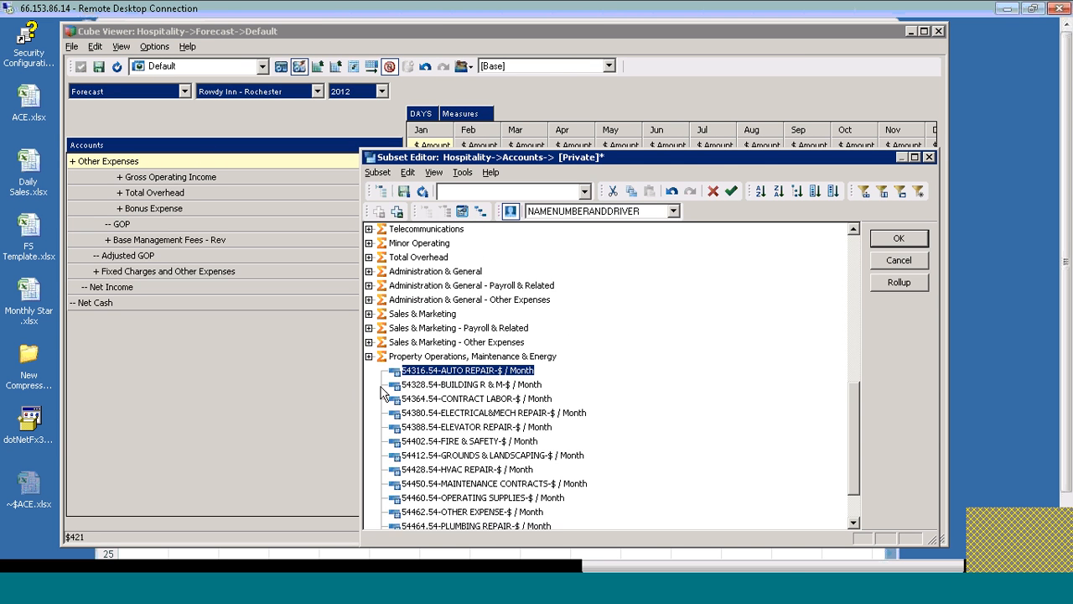
{"action": "left_click", "coordinate": [895, 260]}
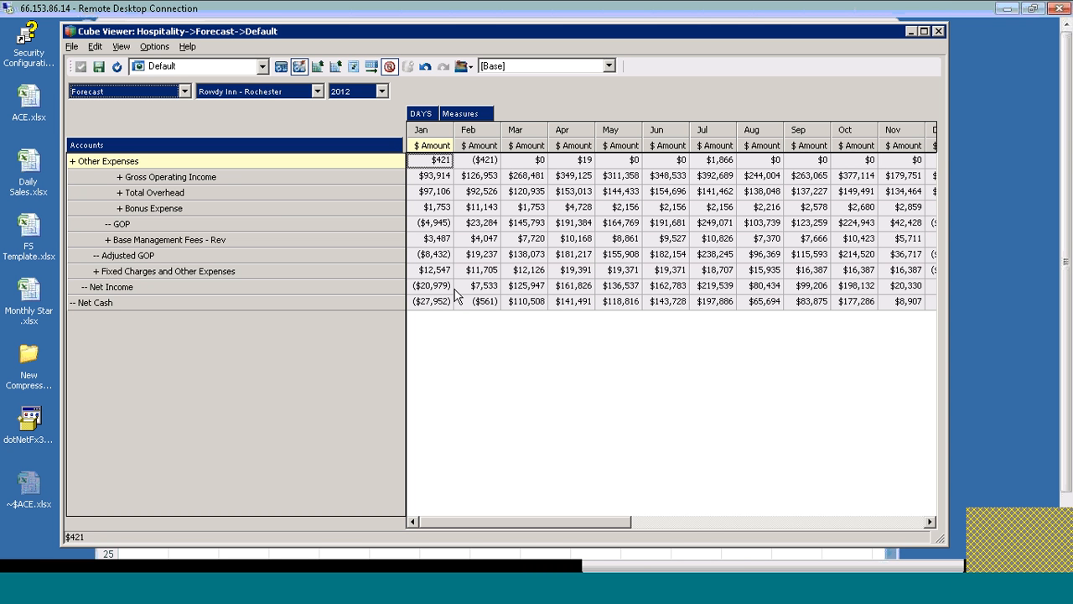
Restrict the Accounts rows to only Bonus Expense and Net Income
{"action": "double_click", "coordinate": [189, 144]}
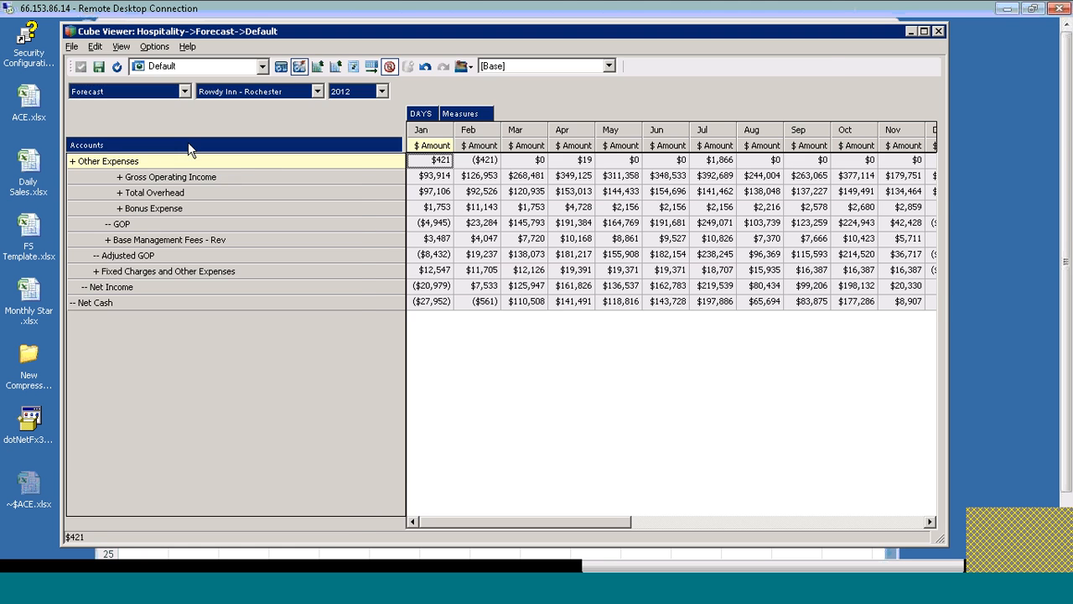
{"action": "left_click", "coordinate": [475, 272]}
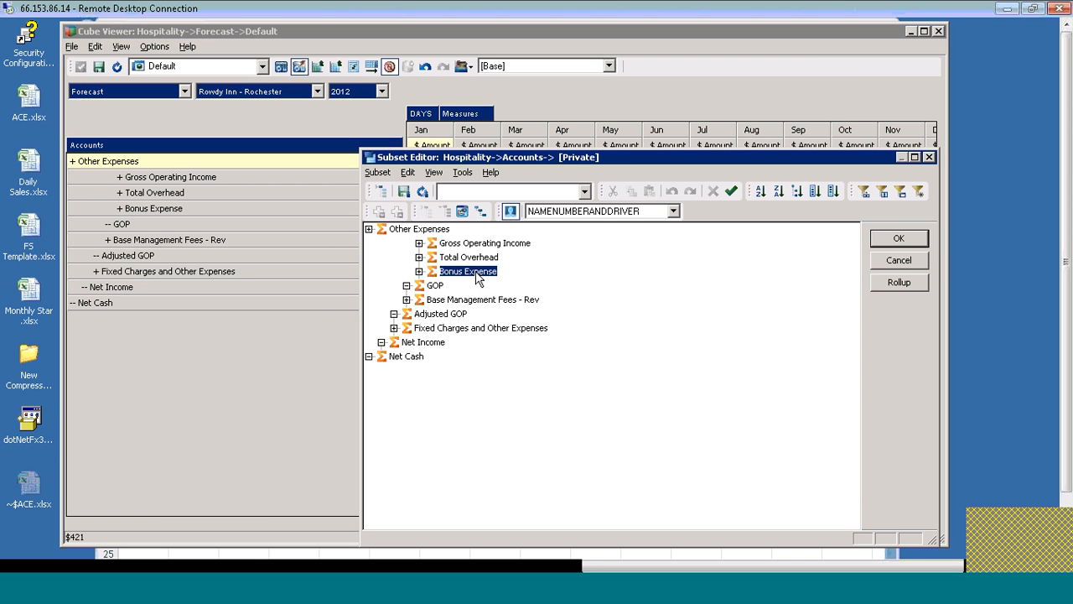
{"action": "left_click", "coordinate": [439, 343], "text": "ctrl"}
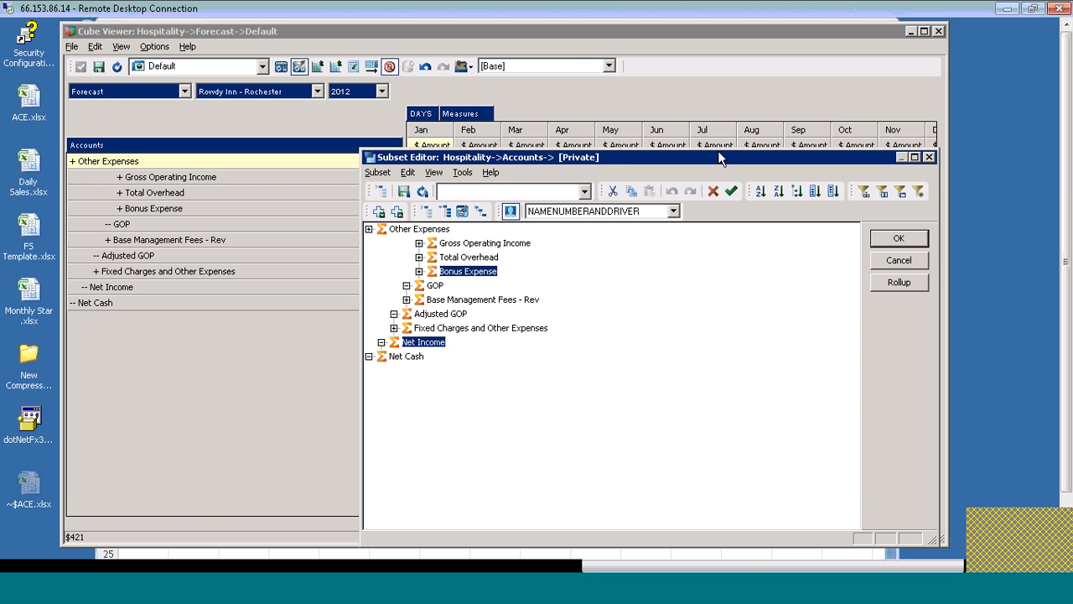
{"action": "left_click", "coordinate": [732, 191]}
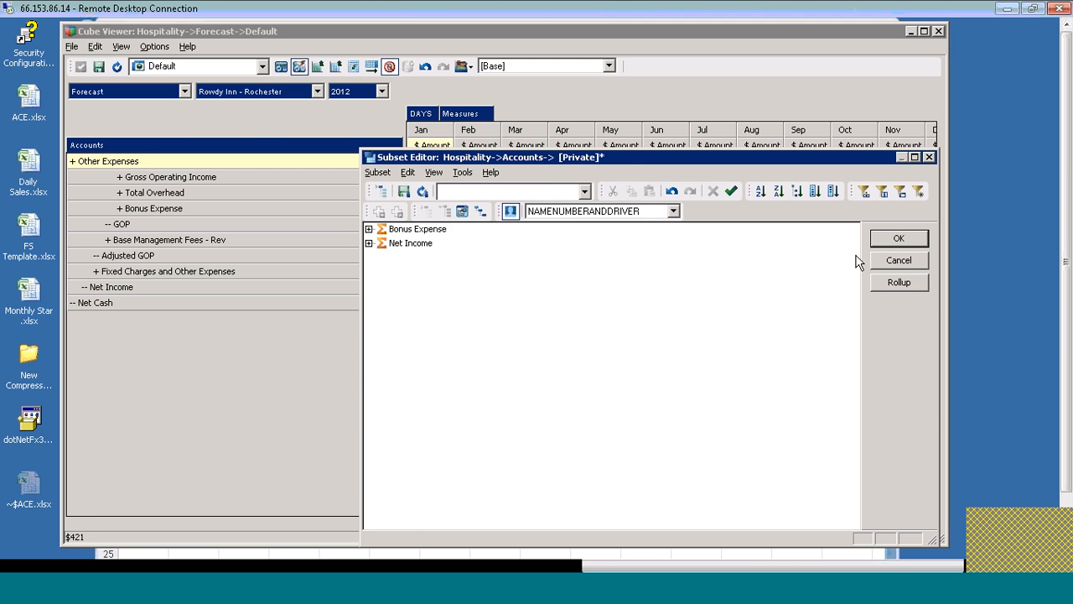
{"action": "left_click", "coordinate": [894, 241]}
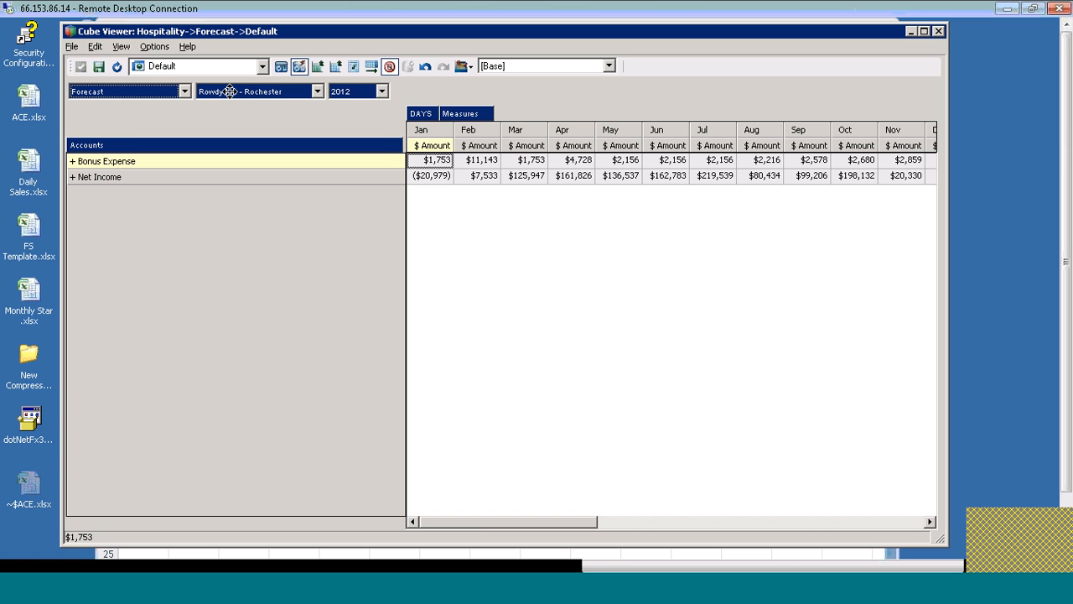
Move the Properties dimension into the rows ahead of Accounts and filter all its members to level 0
{"action": "left_click_drag", "start_coordinate": [230, 92], "coordinate": [72, 144]}
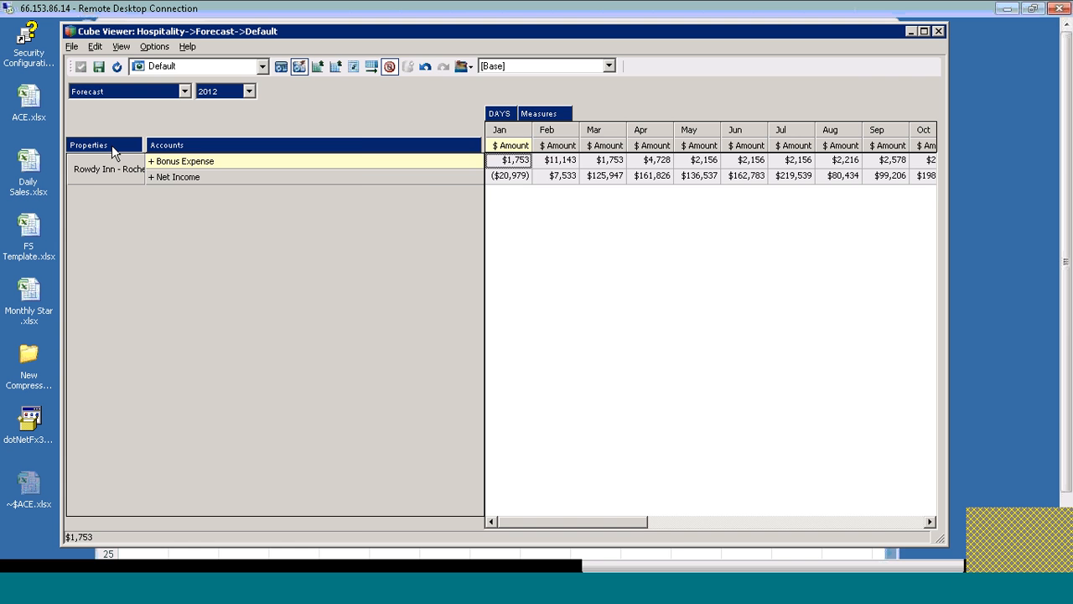
{"action": "double_click", "coordinate": [111, 145]}
{"action": "left_click", "coordinate": [379, 191]}
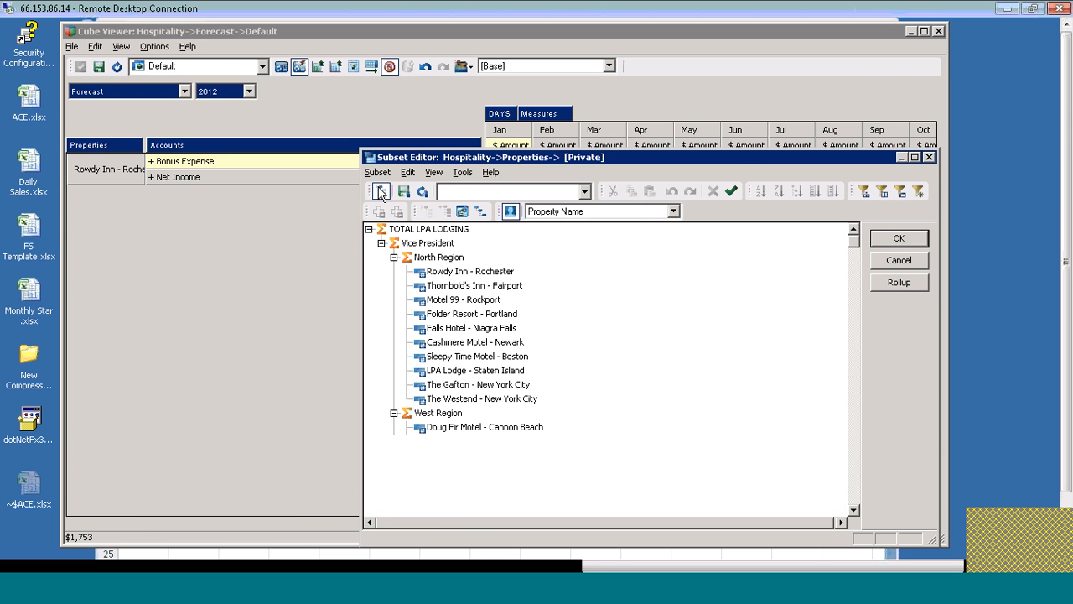
{"action": "left_click", "coordinate": [863, 192]}
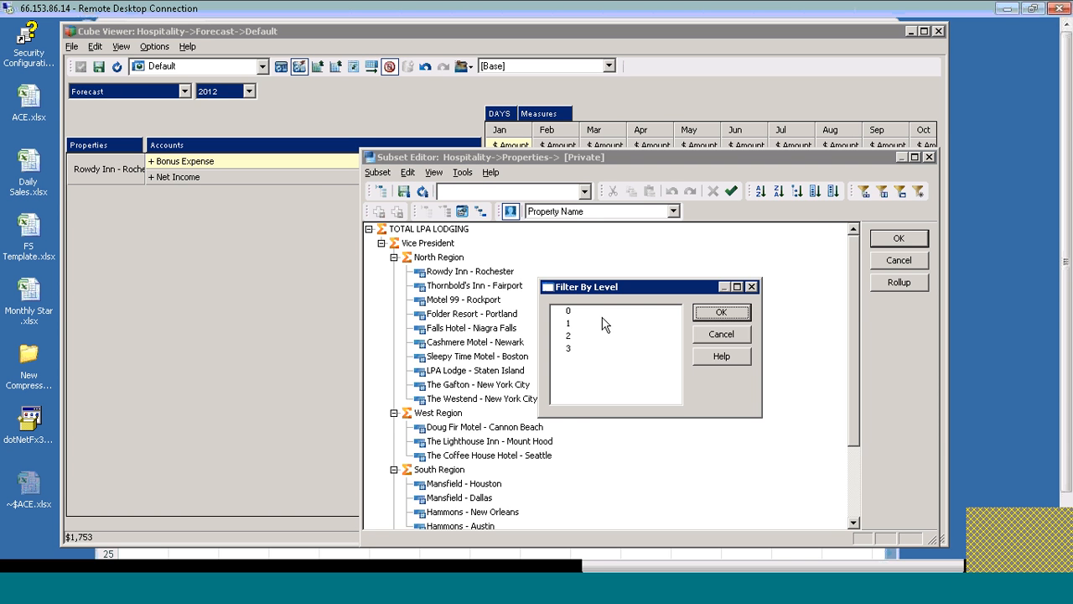
{"action": "left_click", "coordinate": [603, 313]}
{"action": "left_click", "coordinate": [707, 314]}
{"action": "left_click", "coordinate": [894, 239]}
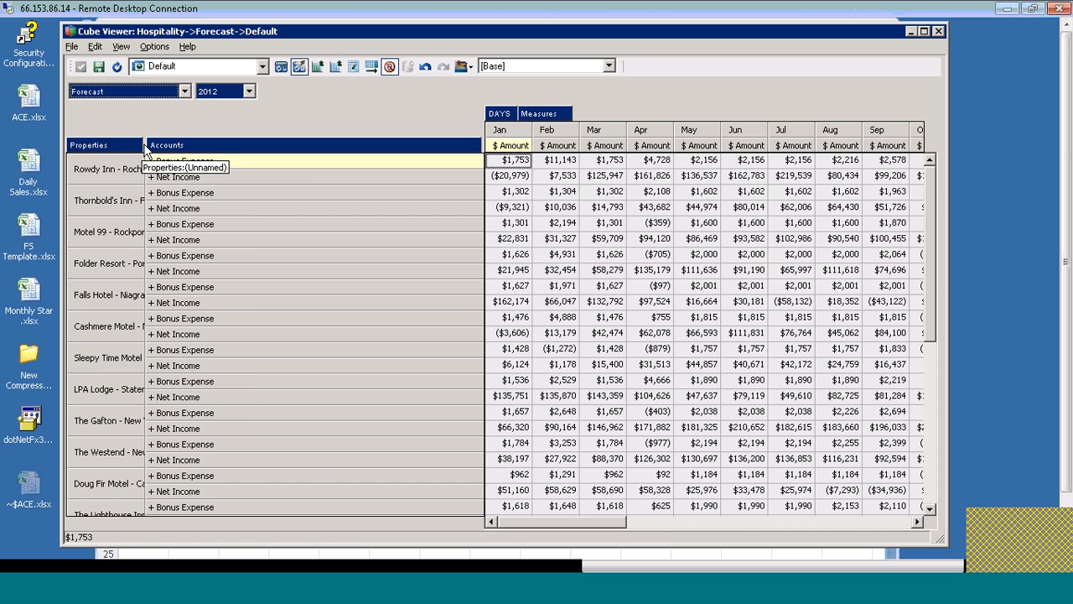
Widen the Properties row header to fit the full hotel names and narrow the Accounts header
{"action": "left_click_drag", "start_coordinate": [144, 148], "coordinate": [223, 146]}
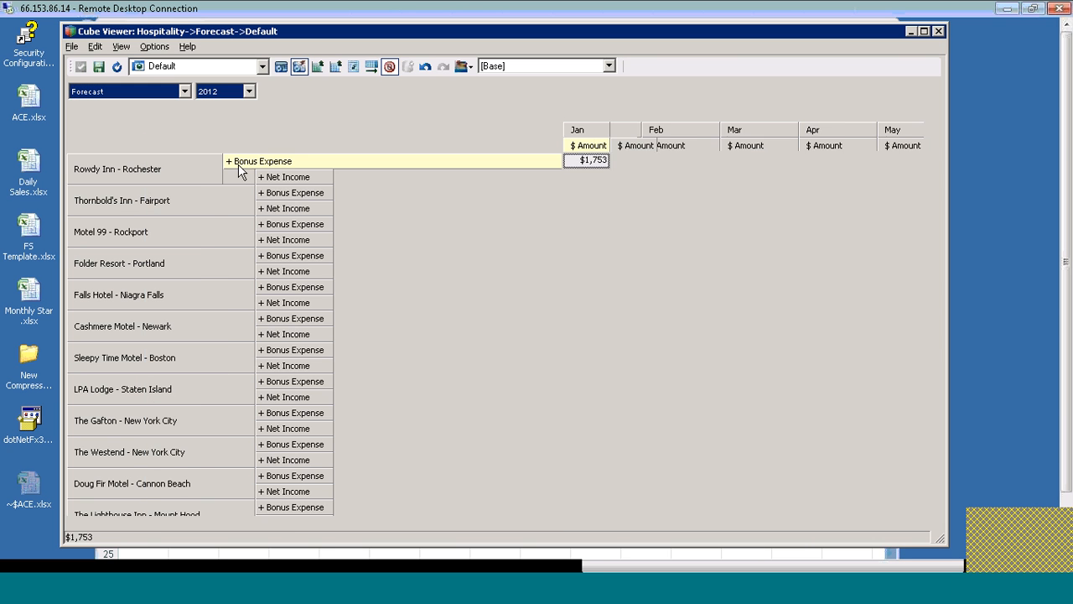
{"action": "left_click_drag", "start_coordinate": [561, 149], "coordinate": [378, 160]}
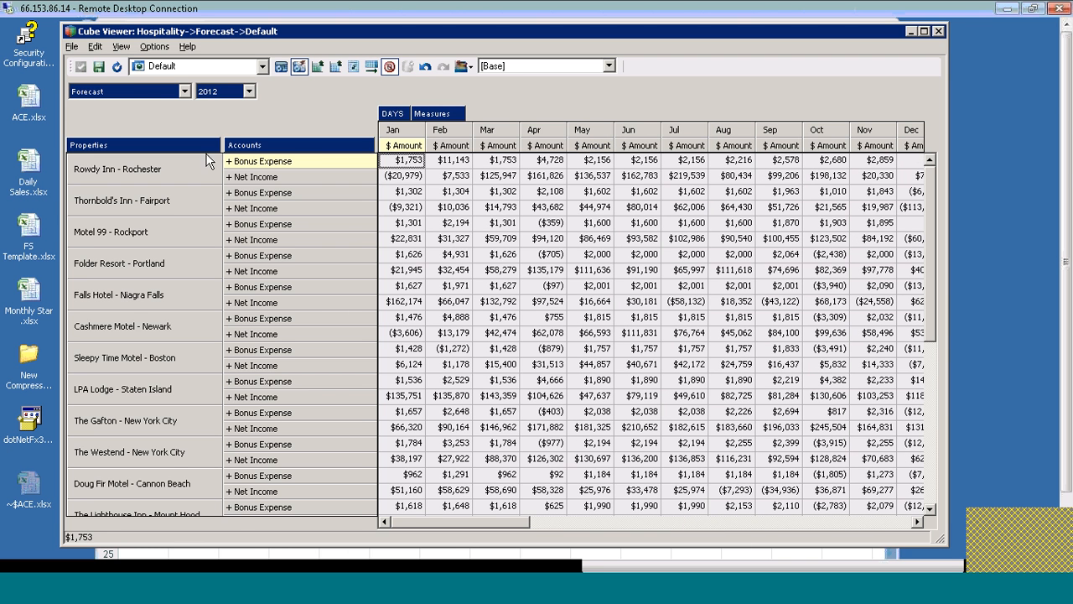
Restrict the Scenario dimension to Forecast and place it in the columns between DAYS and Measures
{"action": "double_click", "coordinate": [115, 90]}
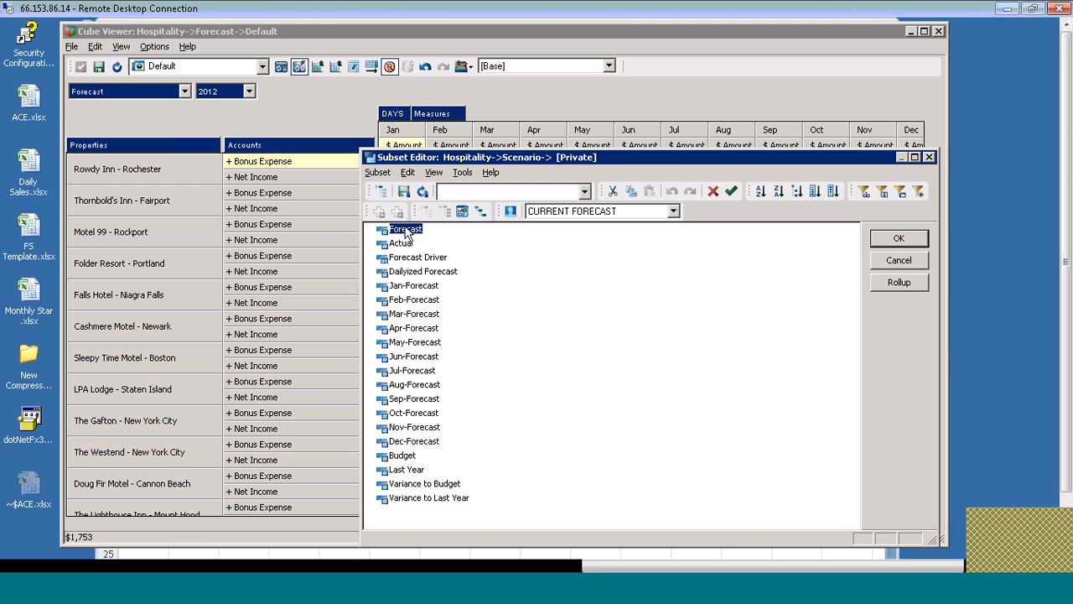
{"action": "left_click", "coordinate": [730, 192]}
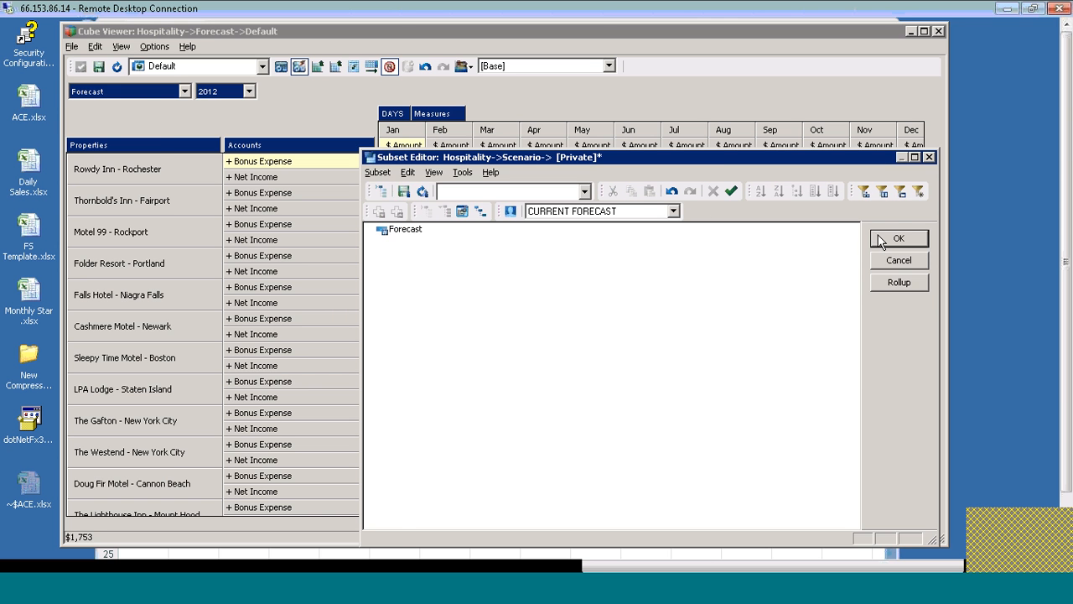
{"action": "left_click", "coordinate": [881, 241]}
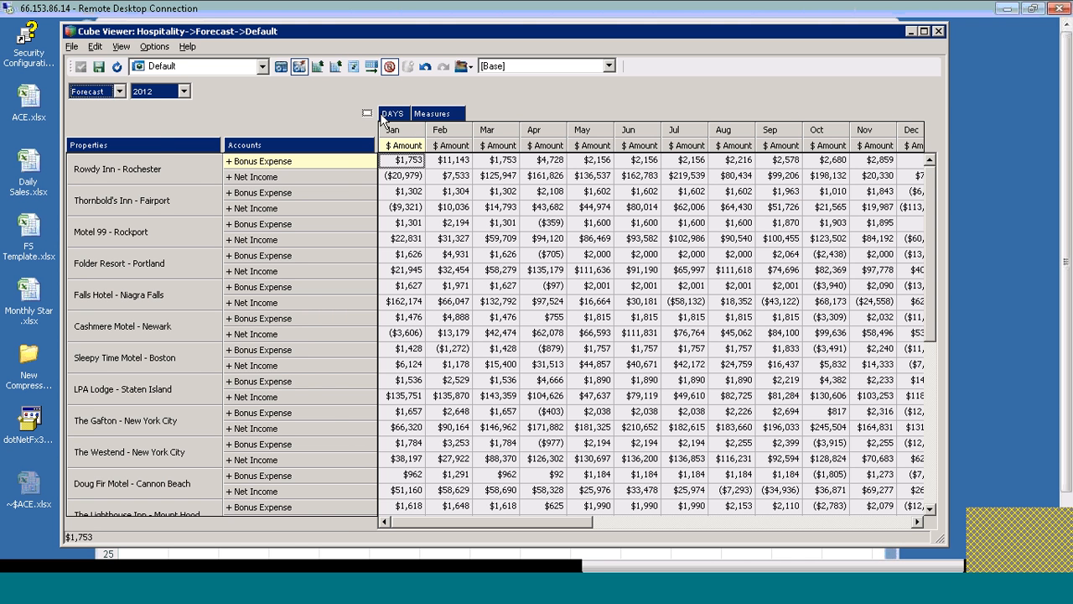
{"action": "left_click_drag", "start_coordinate": [380, 115], "coordinate": [410, 117]}
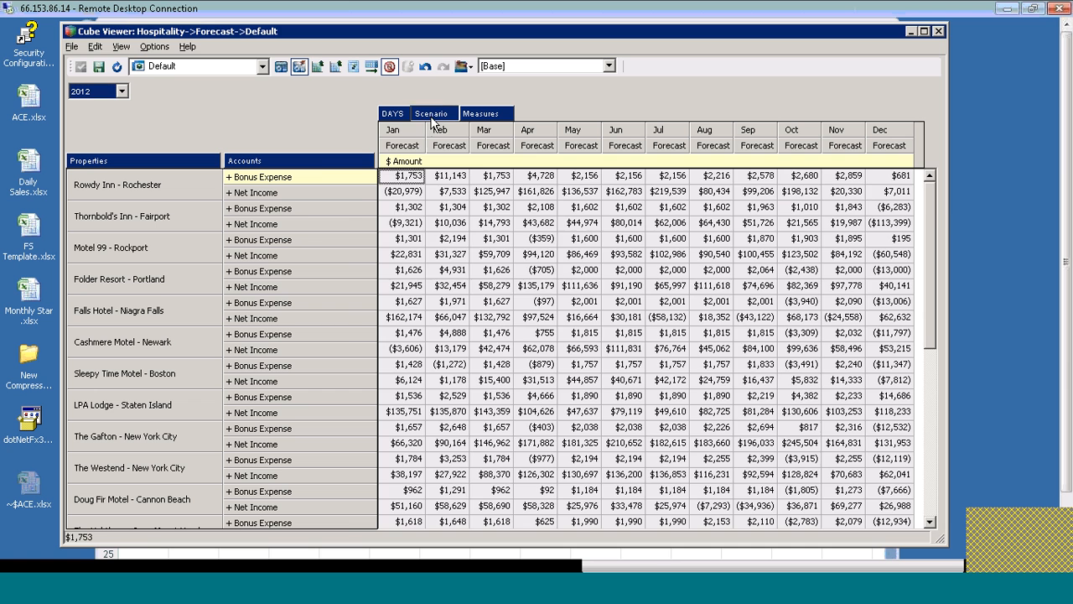
Set the Scenario columns to show only Actual and Budget
{"action": "double_click", "coordinate": [433, 119]}
{"action": "left_click", "coordinate": [381, 191]}
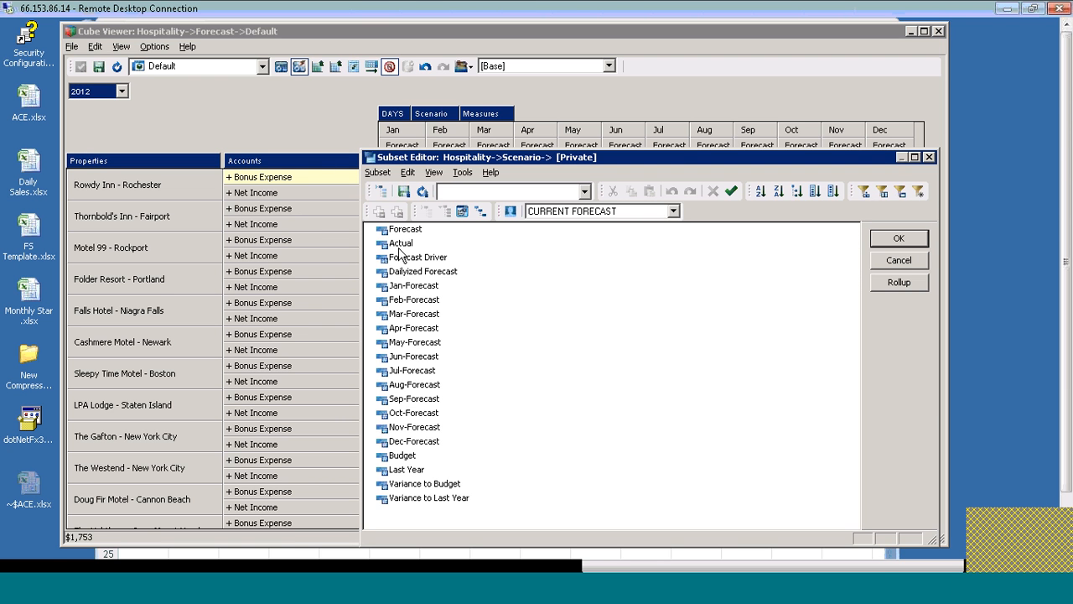
{"action": "left_click", "coordinate": [400, 245]}
{"action": "left_click", "coordinate": [402, 455], "text": "ctrl"}
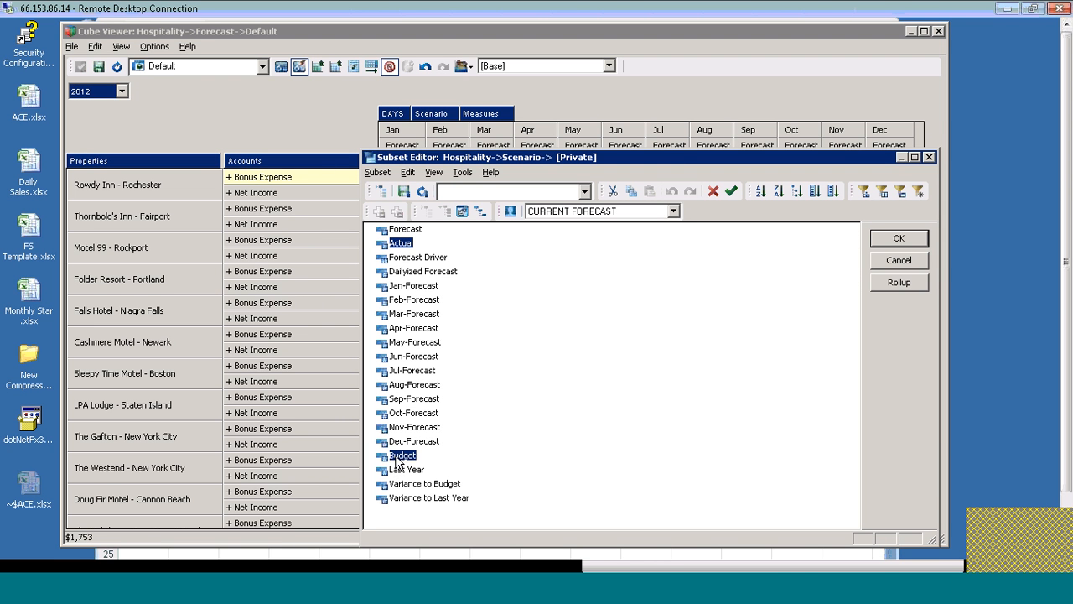
{"action": "left_click", "coordinate": [731, 192]}
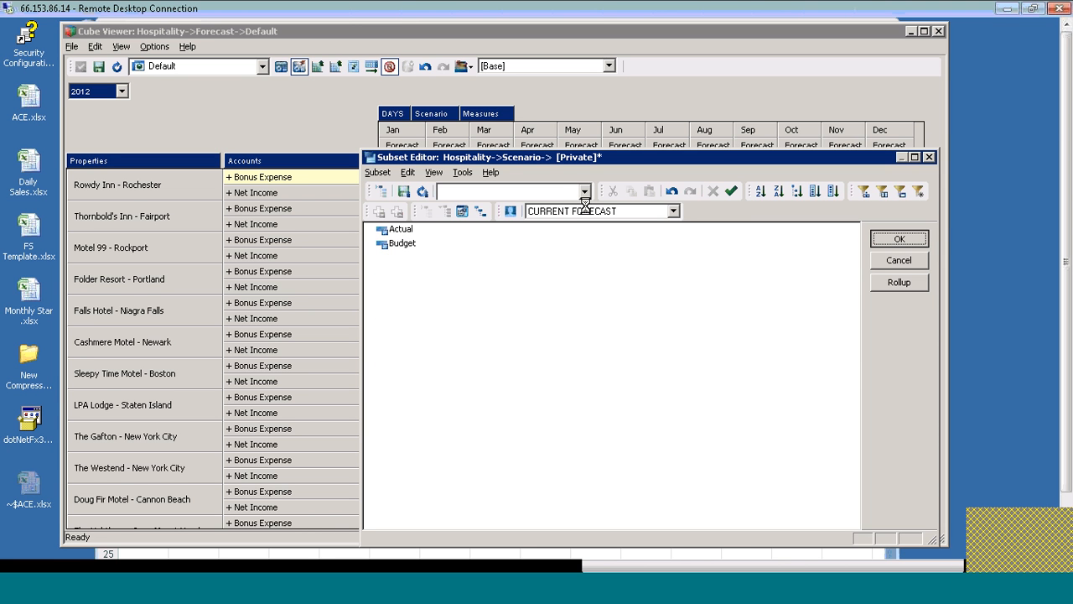
{"action": "key", "text": "Return"}
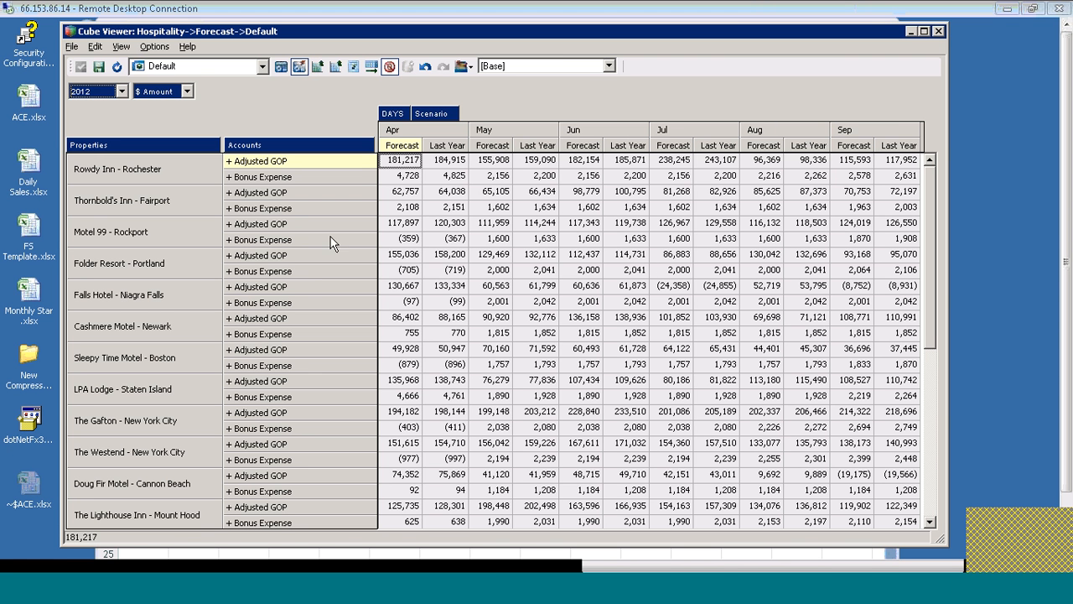
Slice the cube view into a new Excel workbook, maximize it and inspect the formula in cell C8
{"action": "left_click", "coordinate": [319, 70]}
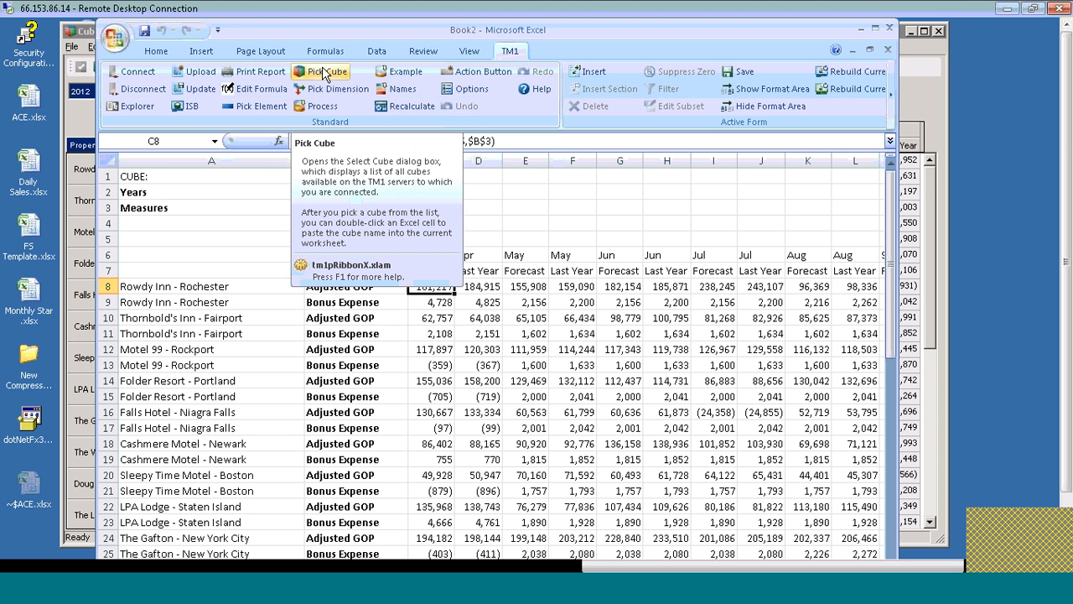
{"action": "left_click", "coordinate": [869, 29]}
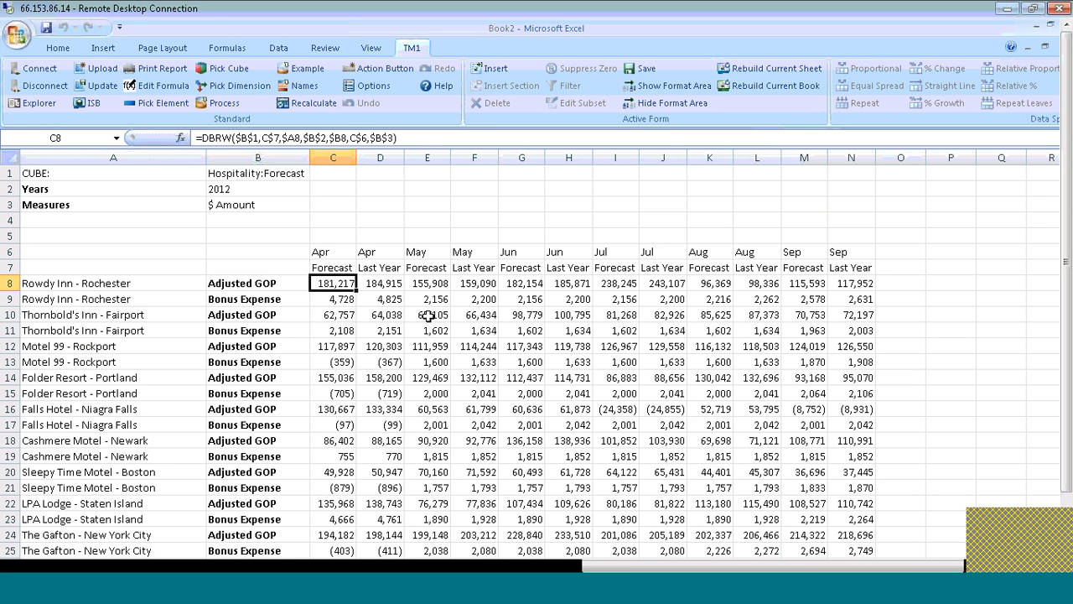
{"action": "left_click", "coordinate": [371, 284]}
{"action": "left_click", "coordinate": [339, 283]}
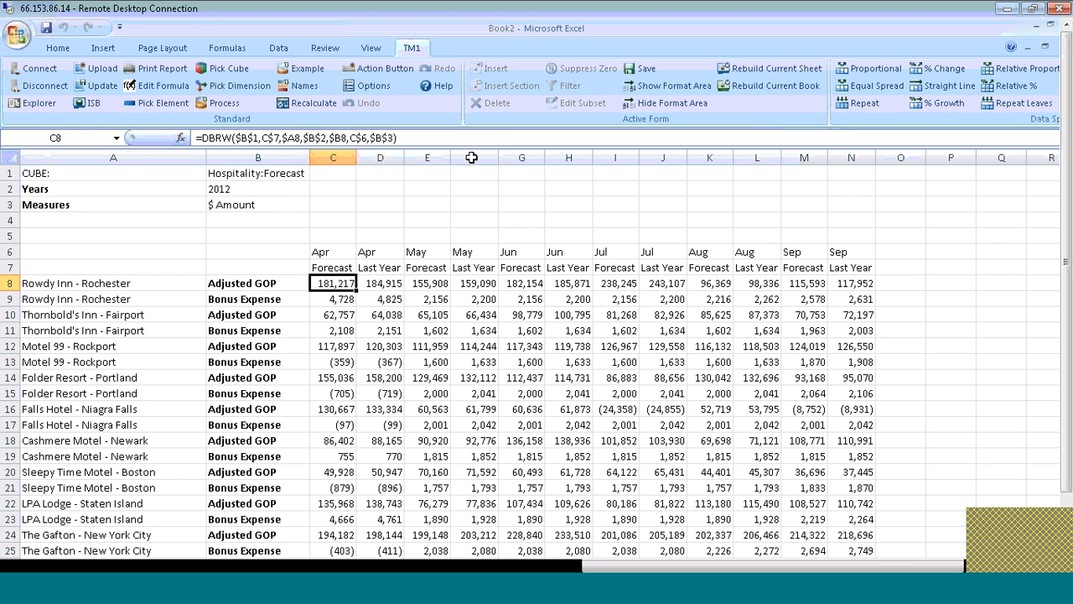
Insert three blank columns at F:H, ahead of the May Last Year column
{"action": "left_click_drag", "start_coordinate": [474, 157], "coordinate": [555, 160]}
{"action": "right_click", "coordinate": [554, 159]}
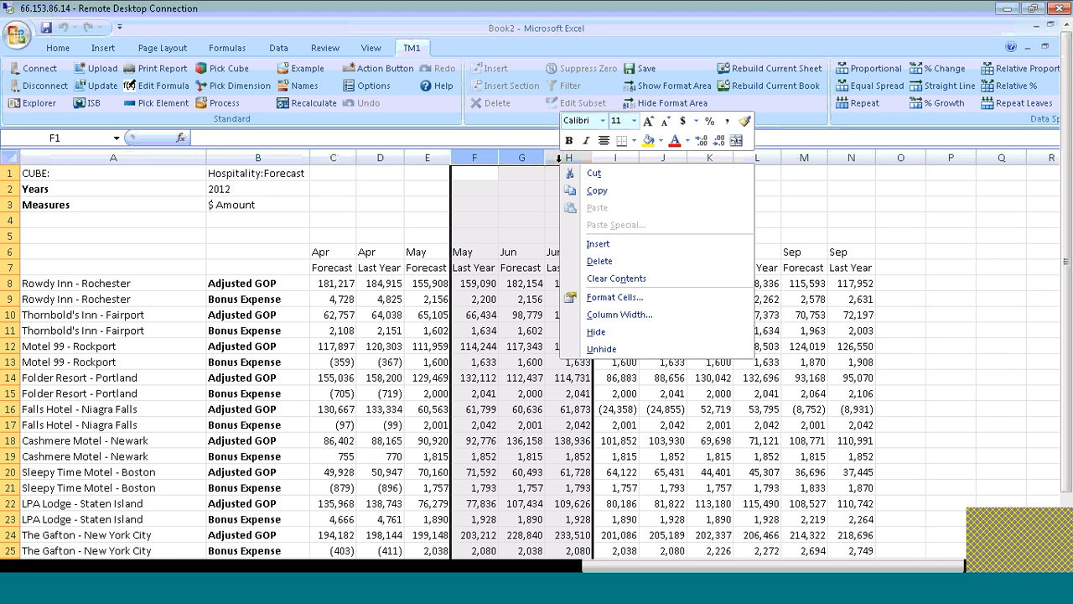
{"action": "left_click", "coordinate": [572, 248]}
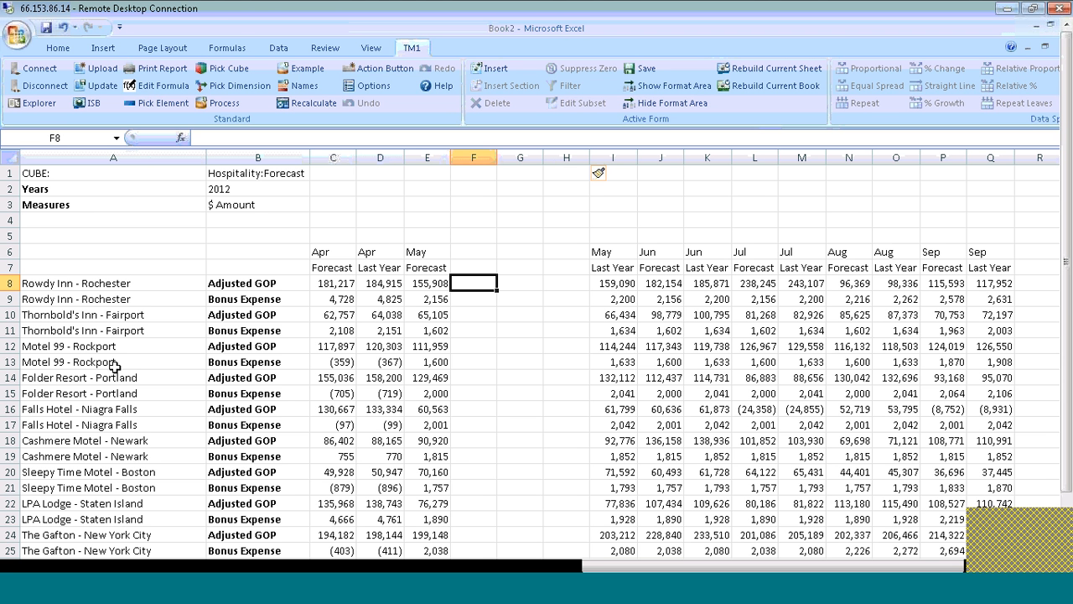
Insert three blank rows at 12:14, above the first Motel 99 - Rockport row
{"action": "left_click", "coordinate": [11, 345]}
{"action": "left_click_drag", "start_coordinate": [11, 346], "coordinate": [10, 377]}
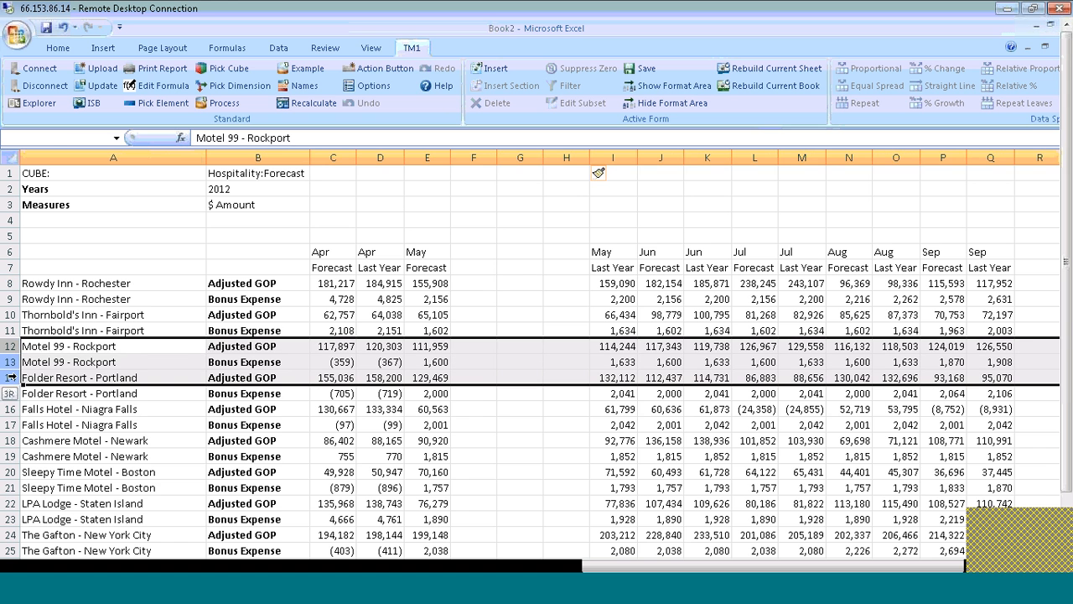
{"action": "right_click", "coordinate": [16, 377]}
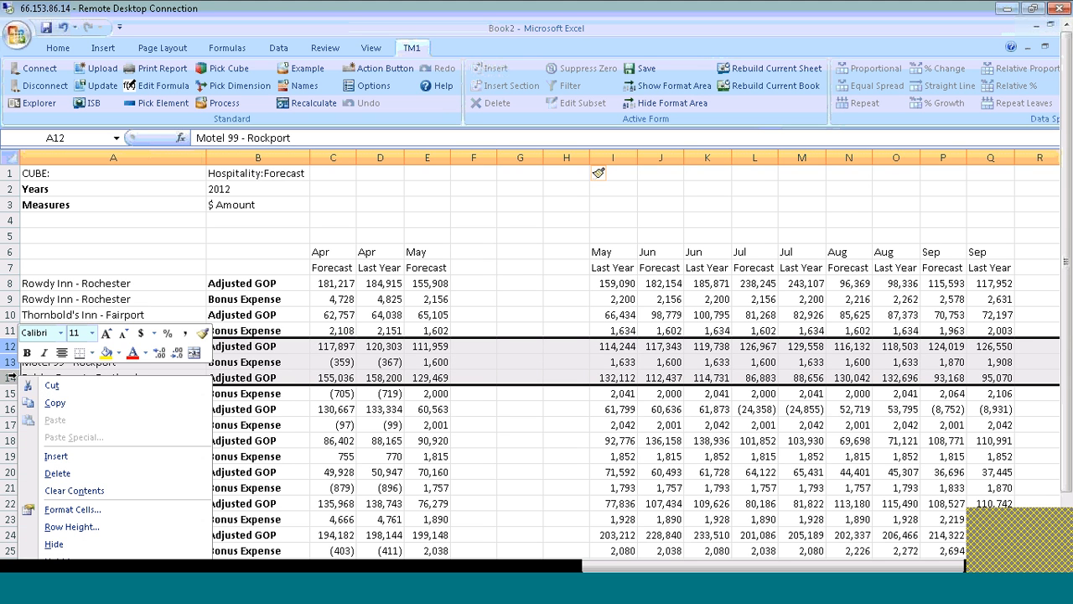
{"action": "left_click", "coordinate": [65, 456]}
Make the property names in A8:A11 bold and fill their cells with yellow
{"action": "left_click", "coordinate": [81, 287]}
{"action": "left_click_drag", "start_coordinate": [96, 318], "coordinate": [99, 332]}
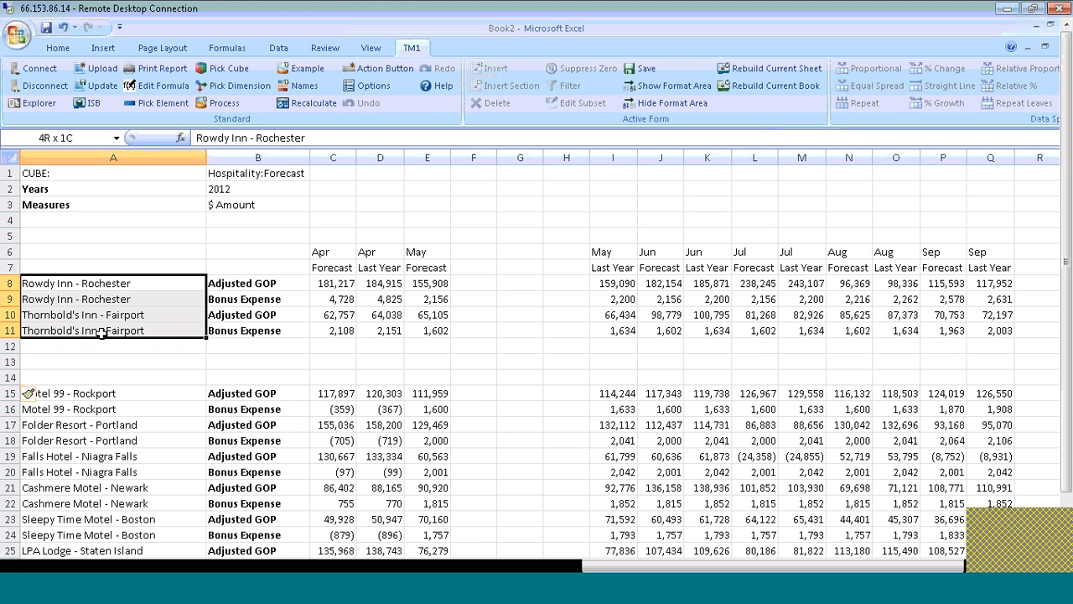
{"action": "left_click", "coordinate": [71, 52]}
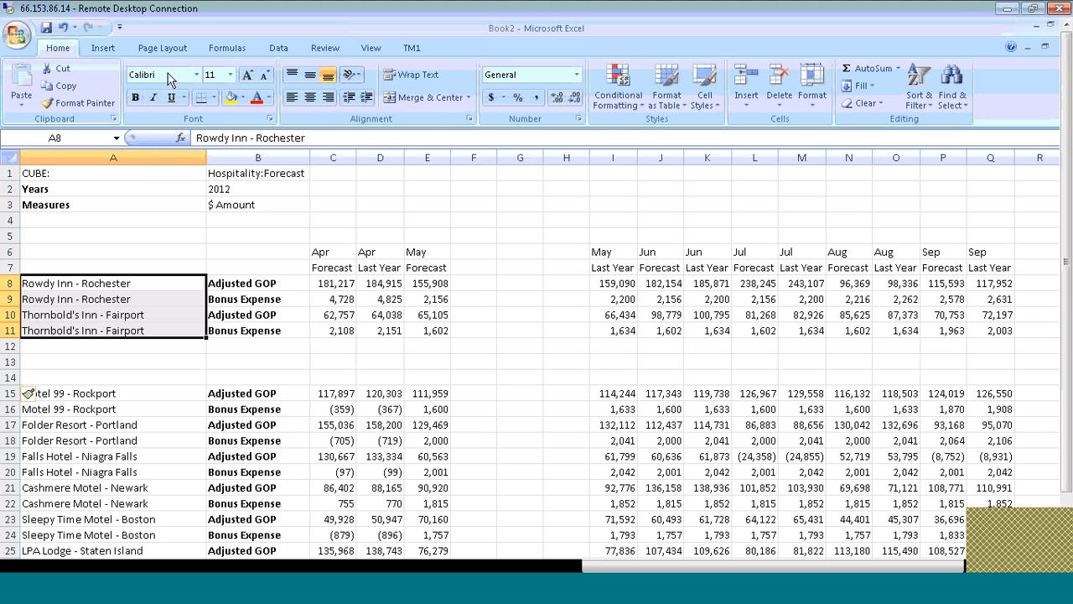
{"action": "left_click", "coordinate": [135, 98]}
{"action": "left_click", "coordinate": [236, 97]}
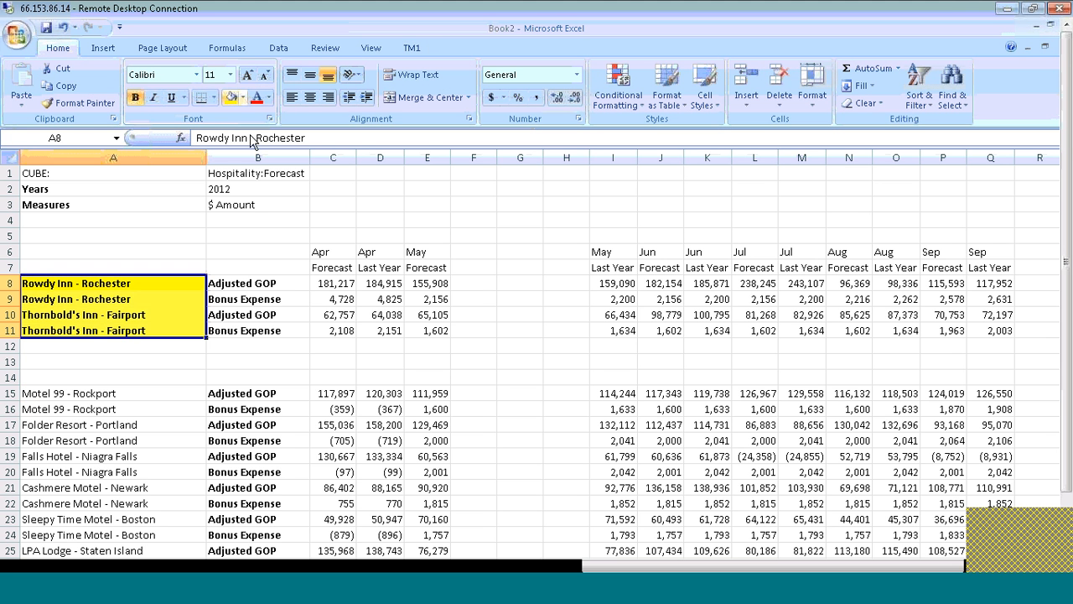
{"action": "left_click", "coordinate": [380, 315]}
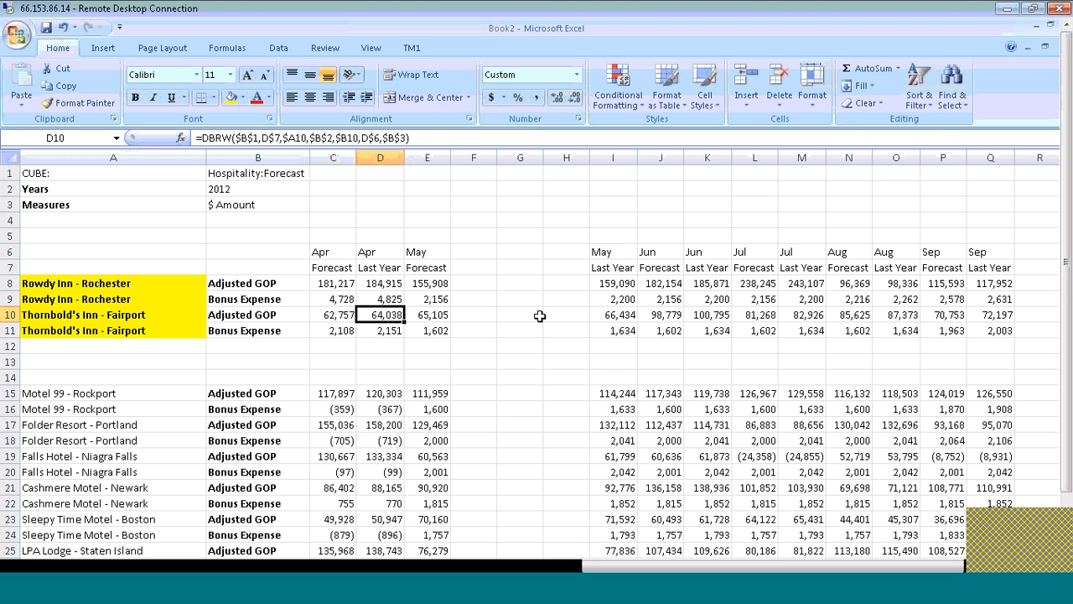
Change the Years selection in B2 to 2013 and recalculate the report
{"action": "left_click", "coordinate": [232, 190]}
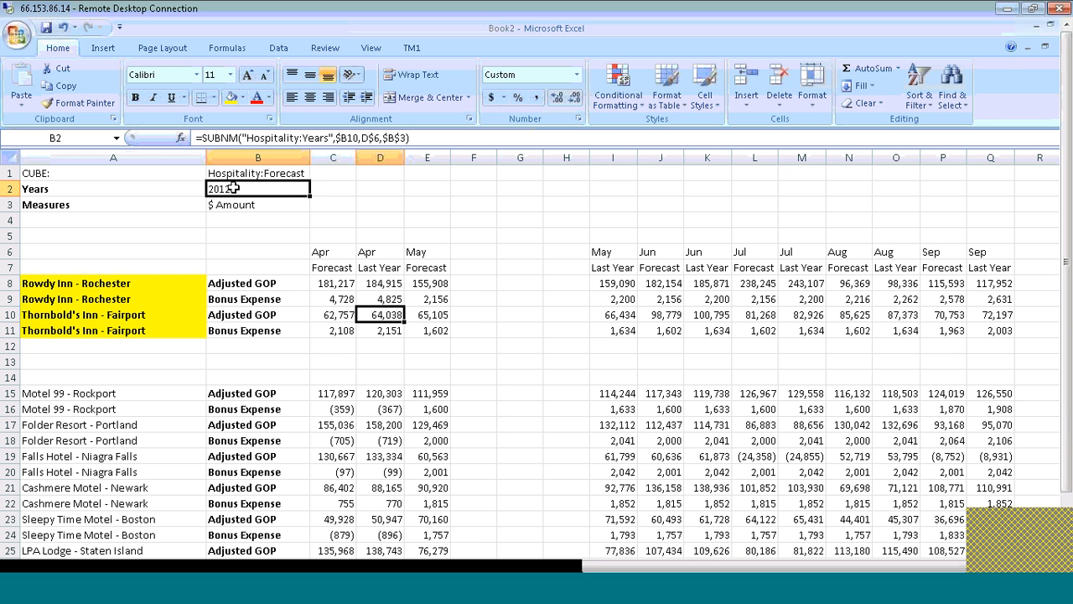
{"action": "double_click", "coordinate": [233, 189]}
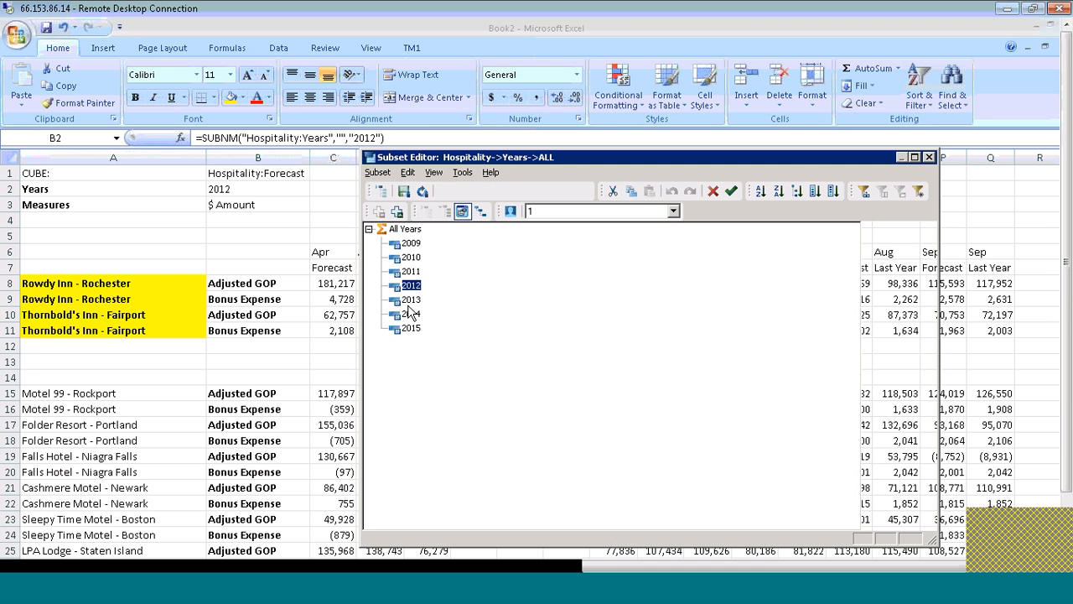
{"action": "left_click", "coordinate": [410, 302]}
{"action": "left_click", "coordinate": [898, 238]}
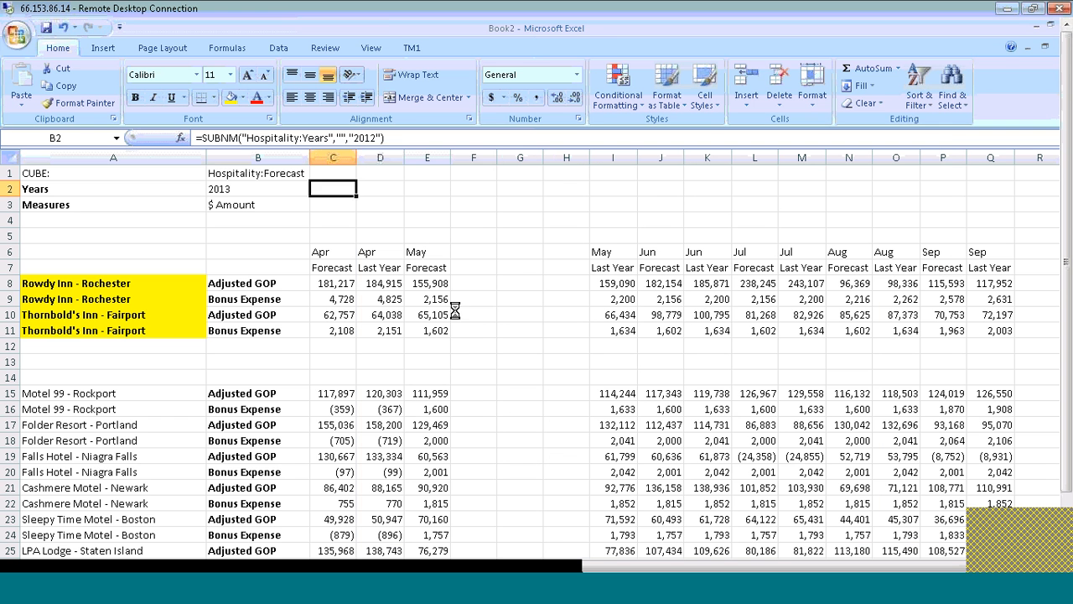
{"action": "left_click", "coordinate": [454, 299]}
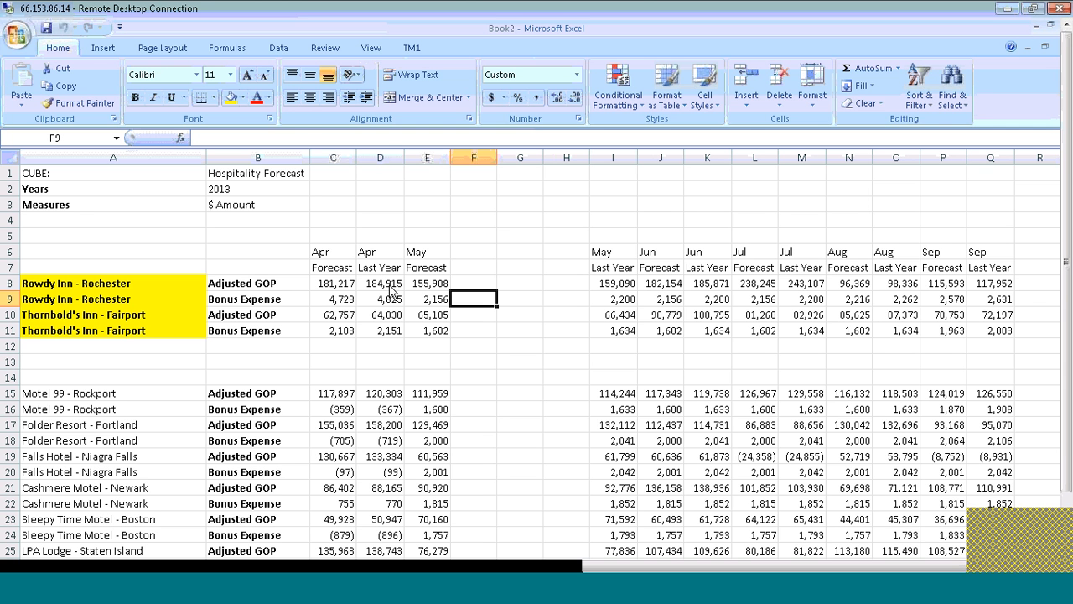
{"action": "key", "text": "F9"}
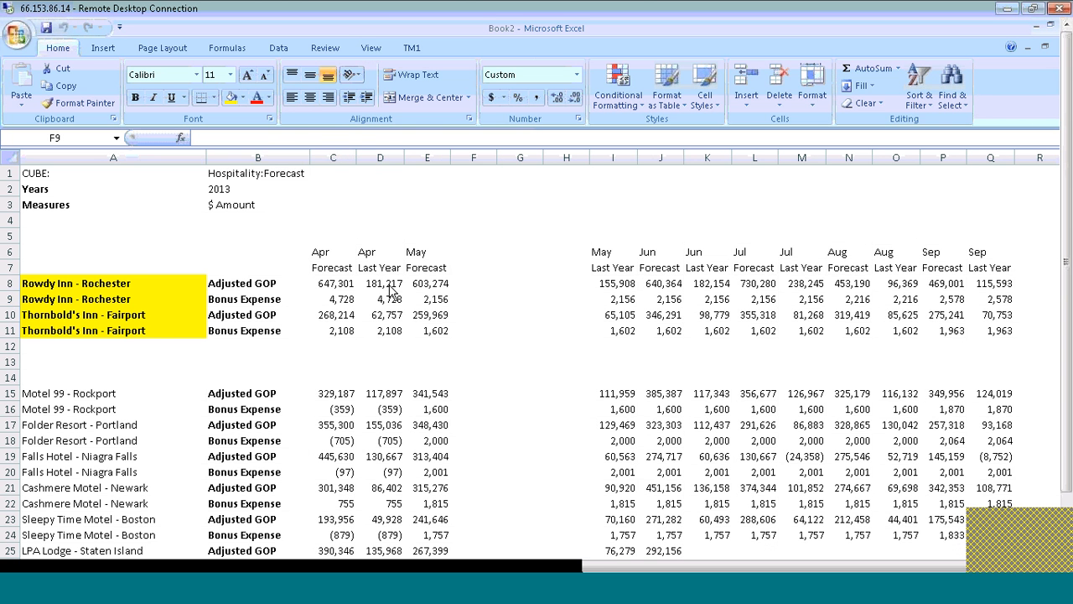
Inspect the cell references used by the DBRW formula in D8, leaving the formula unedited
{"action": "left_click", "coordinate": [392, 285]}
{"action": "key", "text": "F2"}
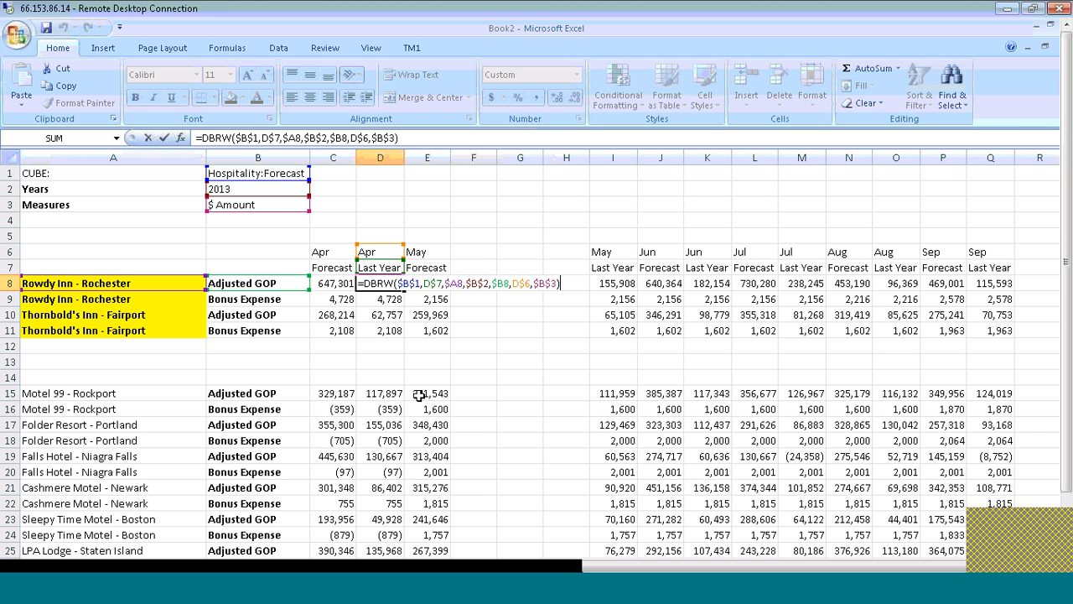
{"action": "key", "text": "Escape"}
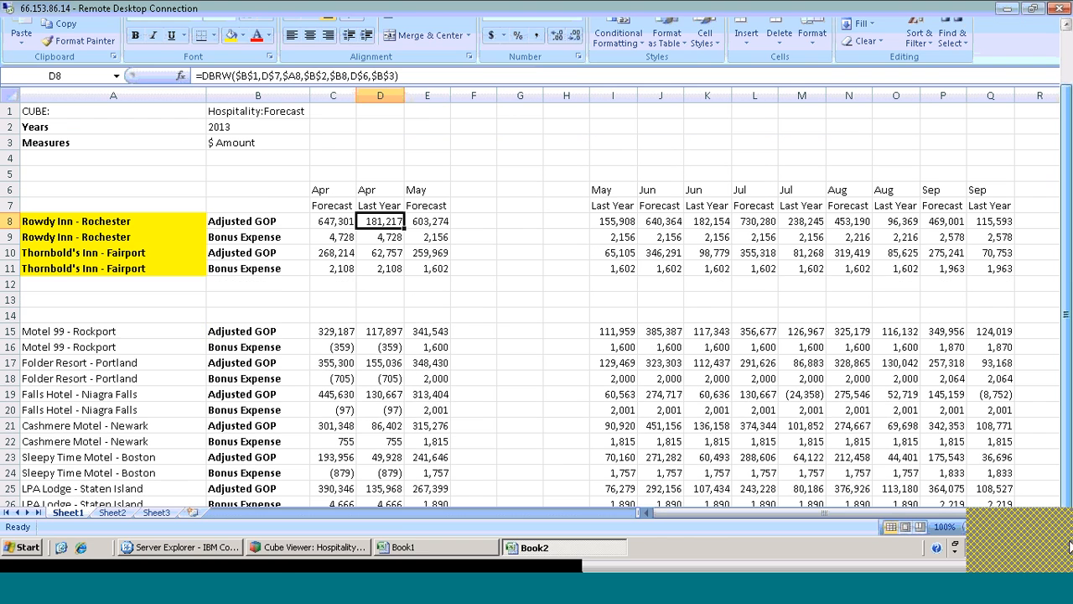
Switch to the Forecast Cube Viewer, export its view to Excel as an Active Form, and inspect the formula in D17
{"action": "left_click", "coordinate": [310, 547]}
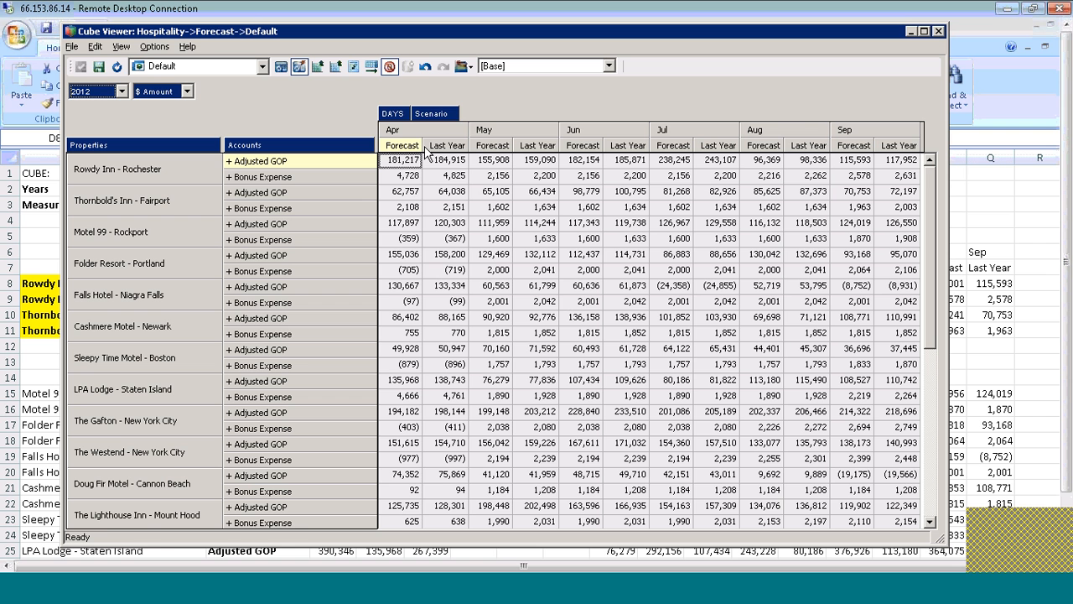
{"action": "left_click", "coordinate": [348, 66]}
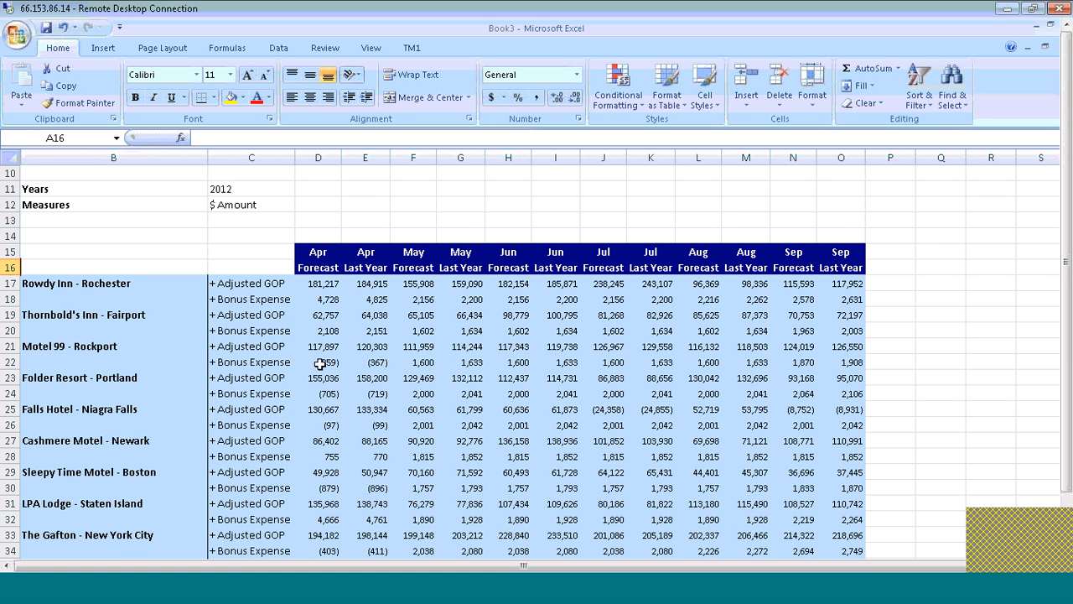
{"action": "left_click", "coordinate": [329, 286]}
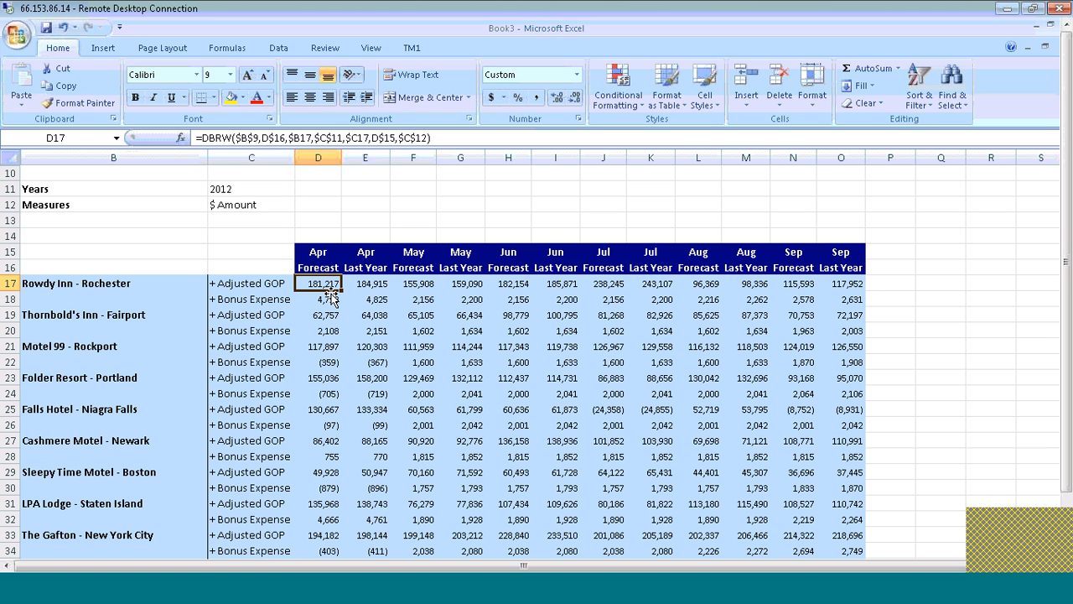
Look at the available years for C11 in the Years subset editor, keeping the current selection
{"action": "left_click", "coordinate": [239, 190]}
{"action": "double_click", "coordinate": [239, 189]}
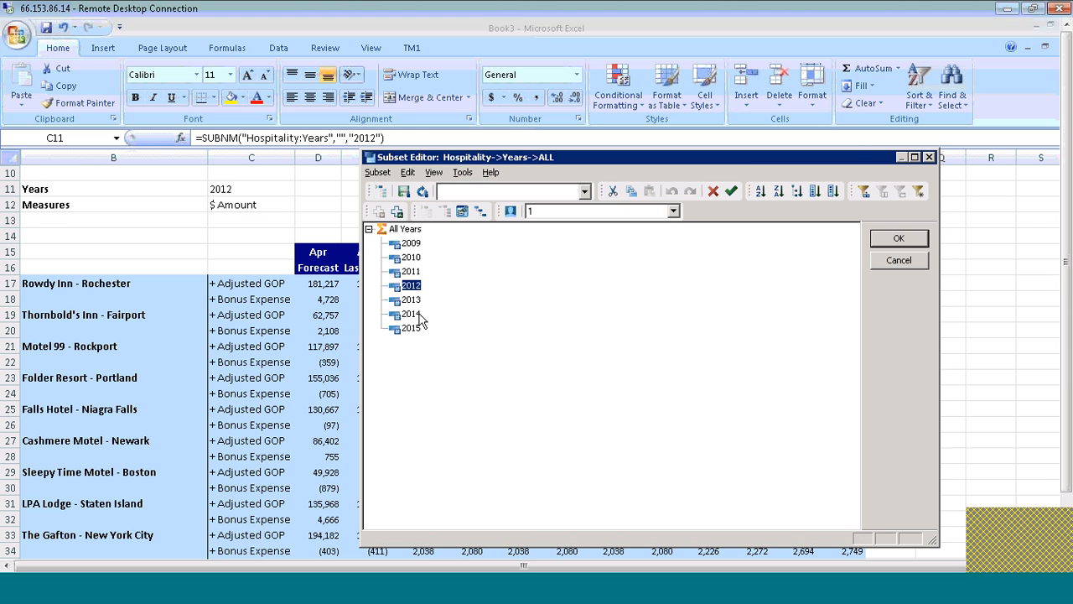
{"action": "left_click", "coordinate": [887, 263]}
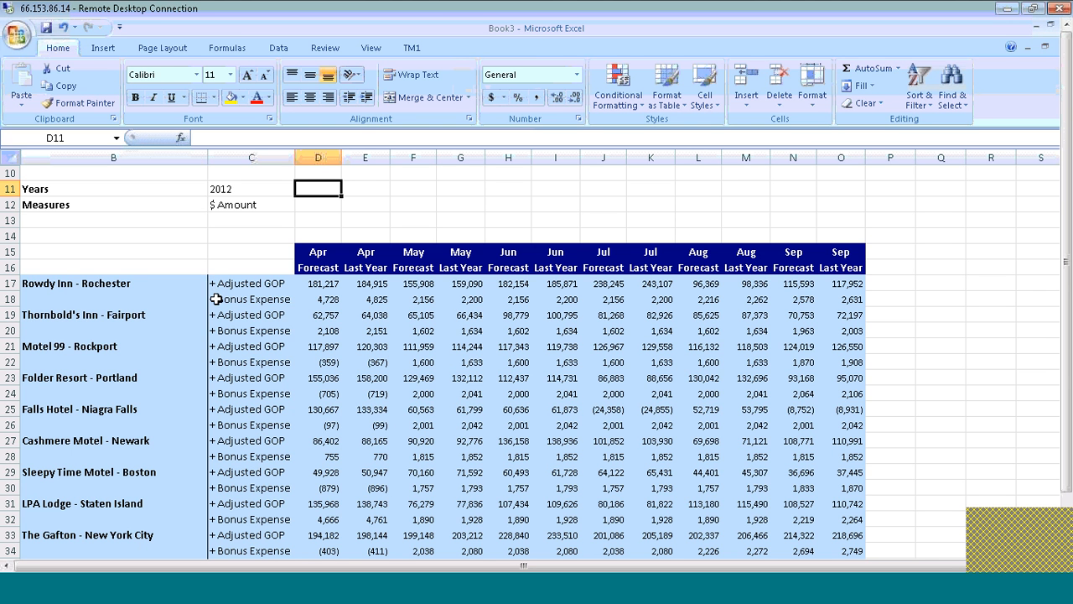
Expand Bonus Expense in C18 into its detail accounts and widen column C to show more of their names
{"action": "left_click", "coordinate": [214, 298]}
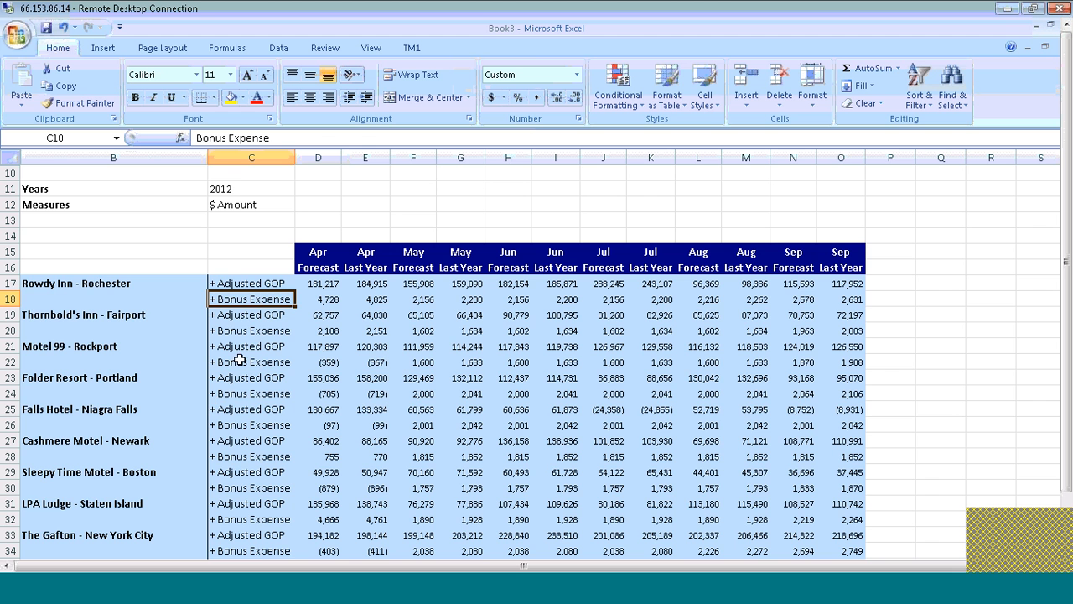
{"action": "double_click", "coordinate": [216, 300]}
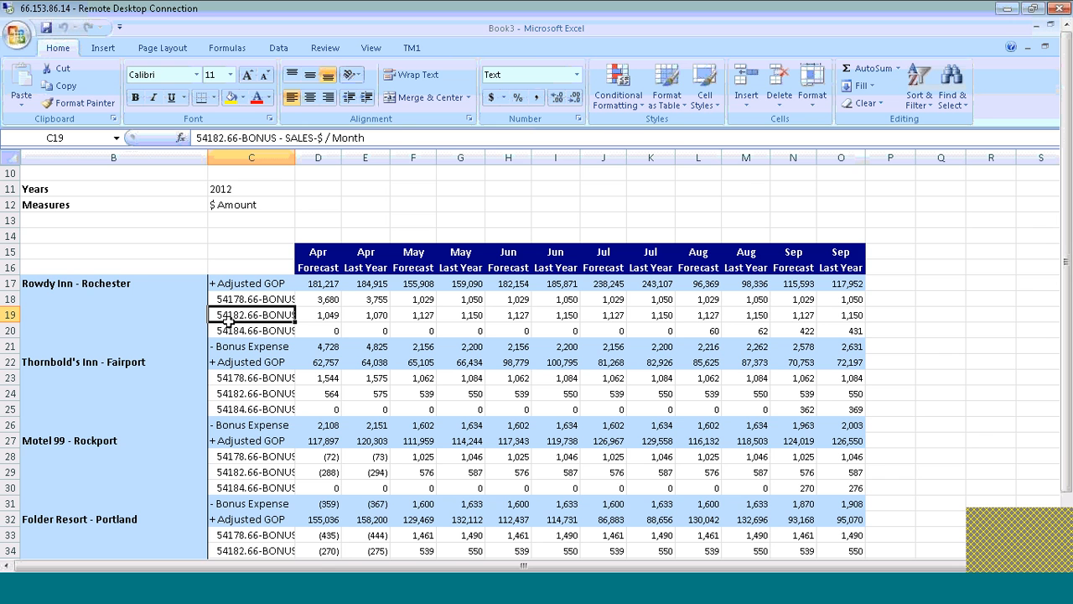
{"action": "left_click_drag", "start_coordinate": [298, 157], "coordinate": [351, 158]}
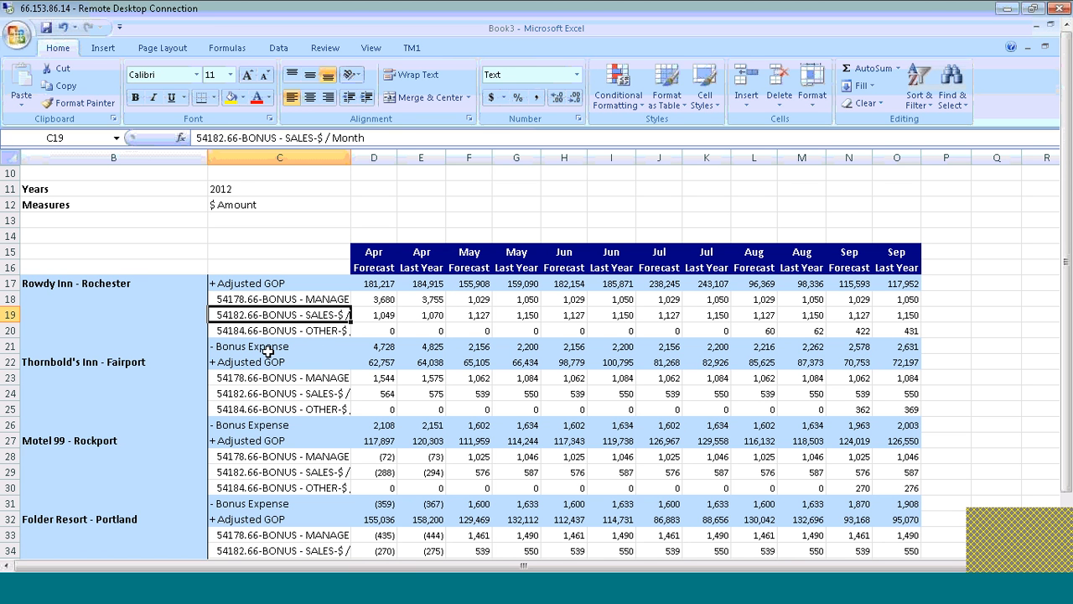
Collapse the Bonus Expense detail accounts from C21 and check the formula in D21
{"action": "left_click", "coordinate": [213, 350]}
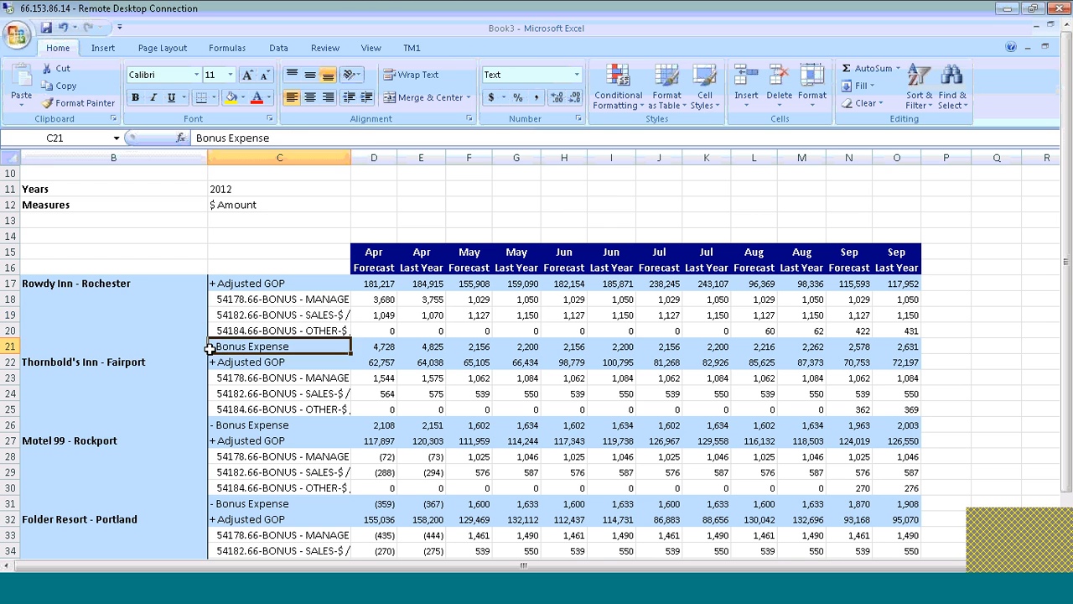
{"action": "left_click", "coordinate": [207, 351]}
{"action": "double_click", "coordinate": [214, 345]}
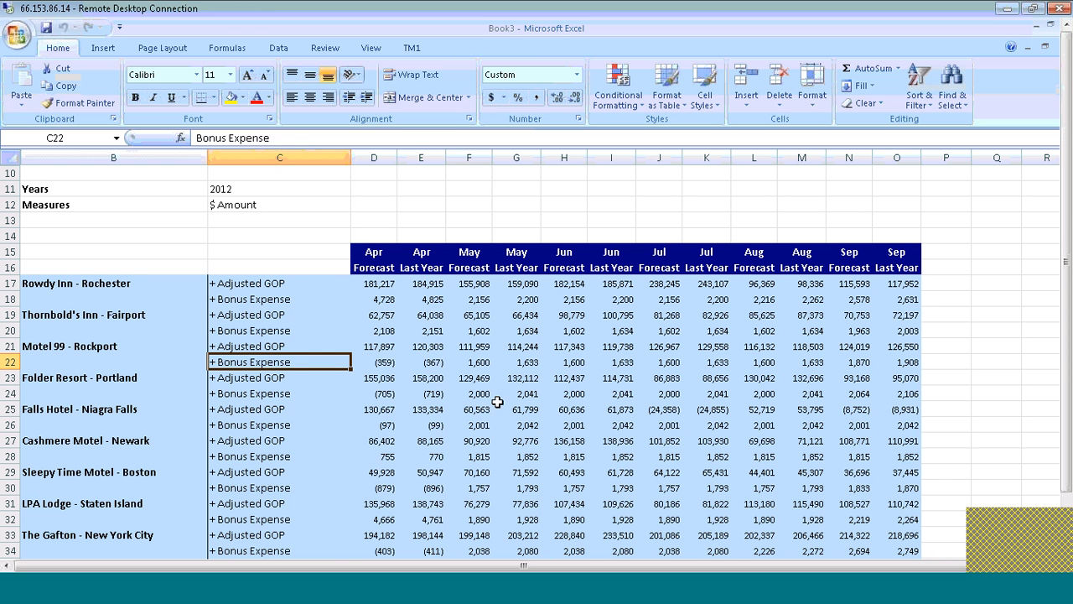
{"action": "left_click", "coordinate": [388, 349]}
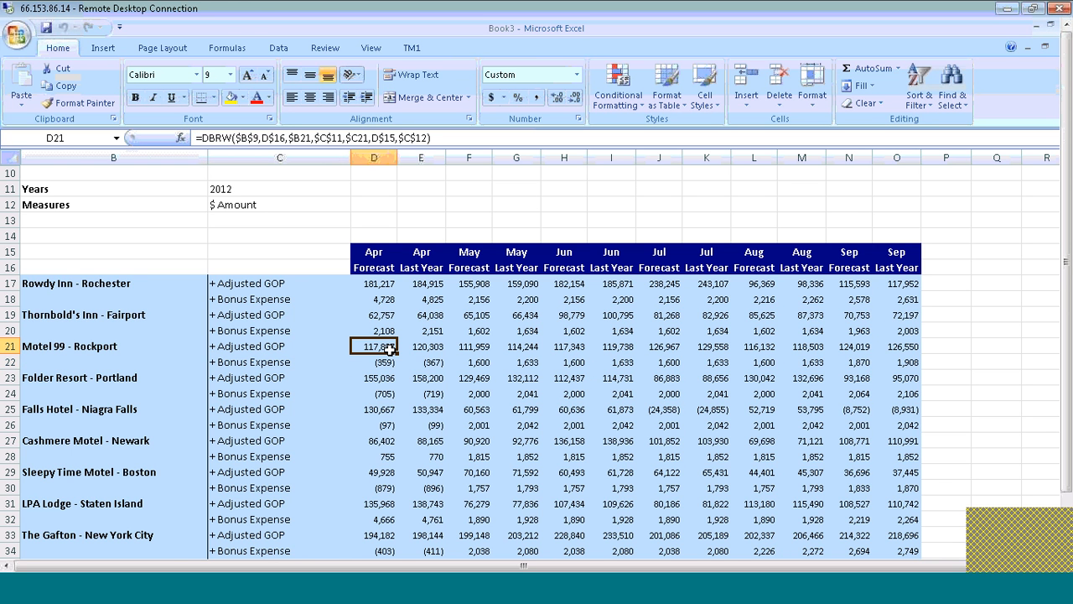